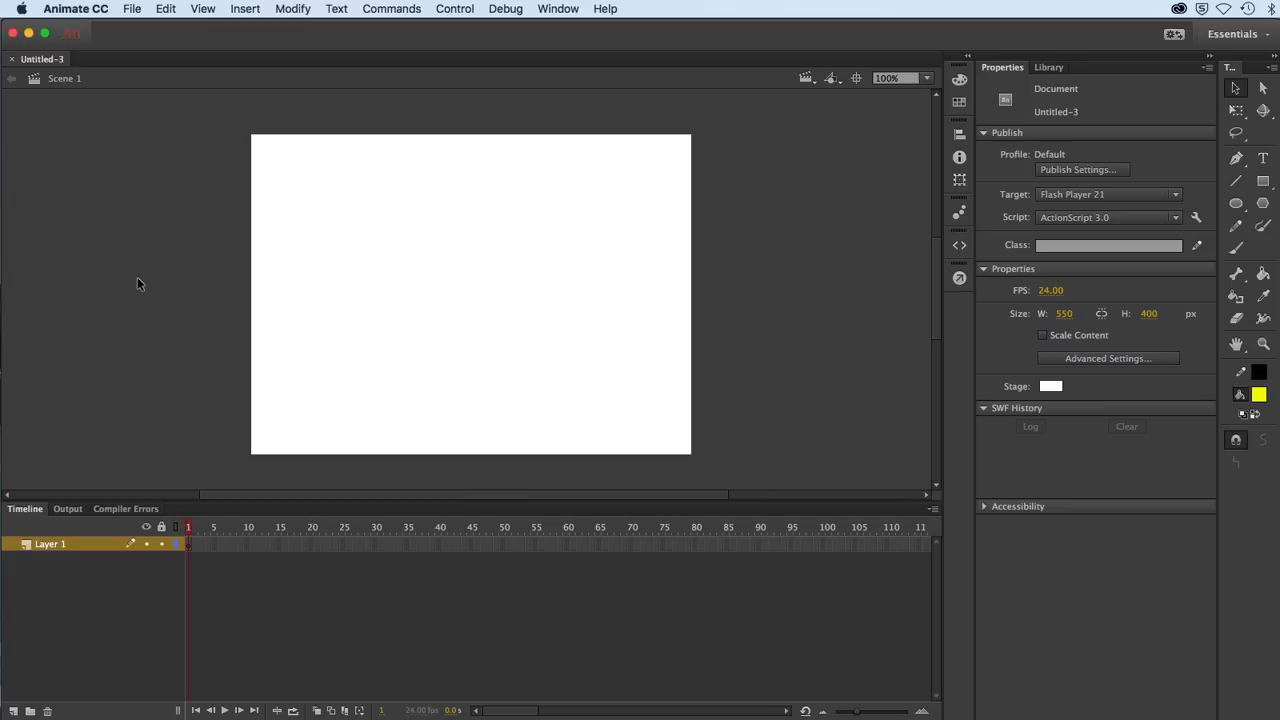
Start a video import that loads external video with a playback component, and choose dentyne_160.mov from the Videos_assets folder
{"action": "left_click", "coordinate": [130, 8]}
{"action": "mouse_move", "coordinate": [147, 222]}
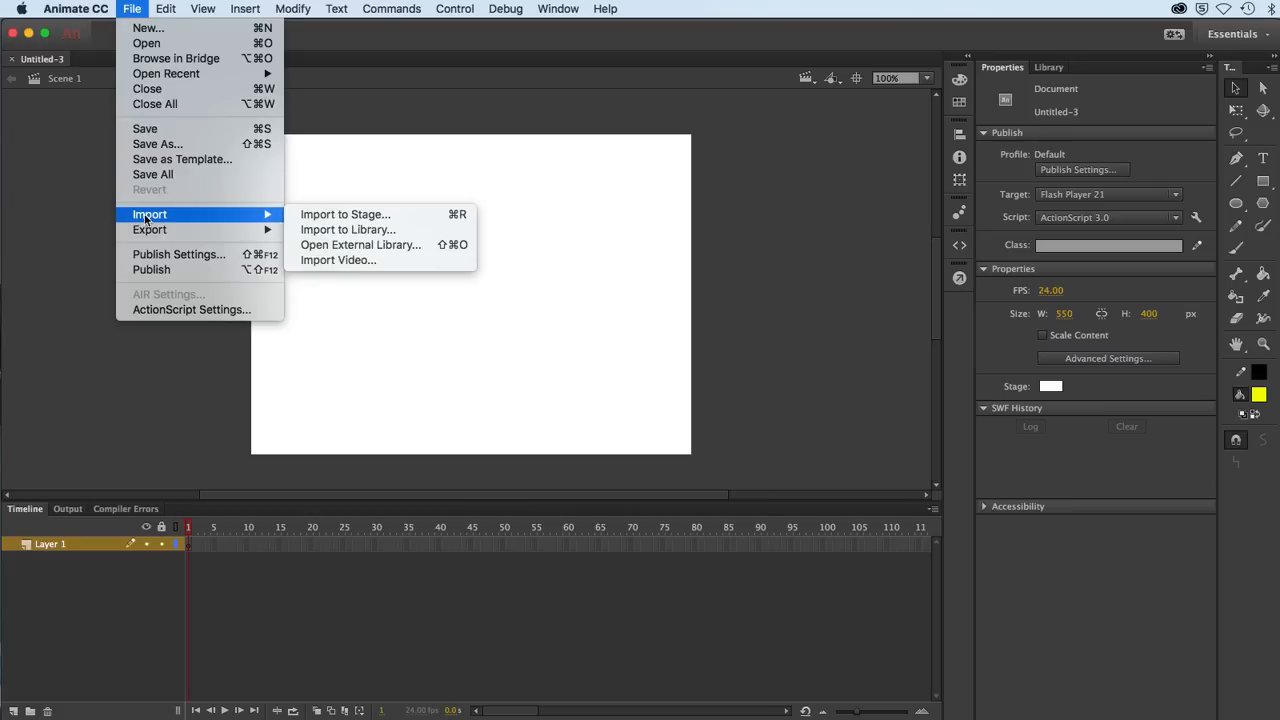
{"action": "left_click", "coordinate": [358, 260]}
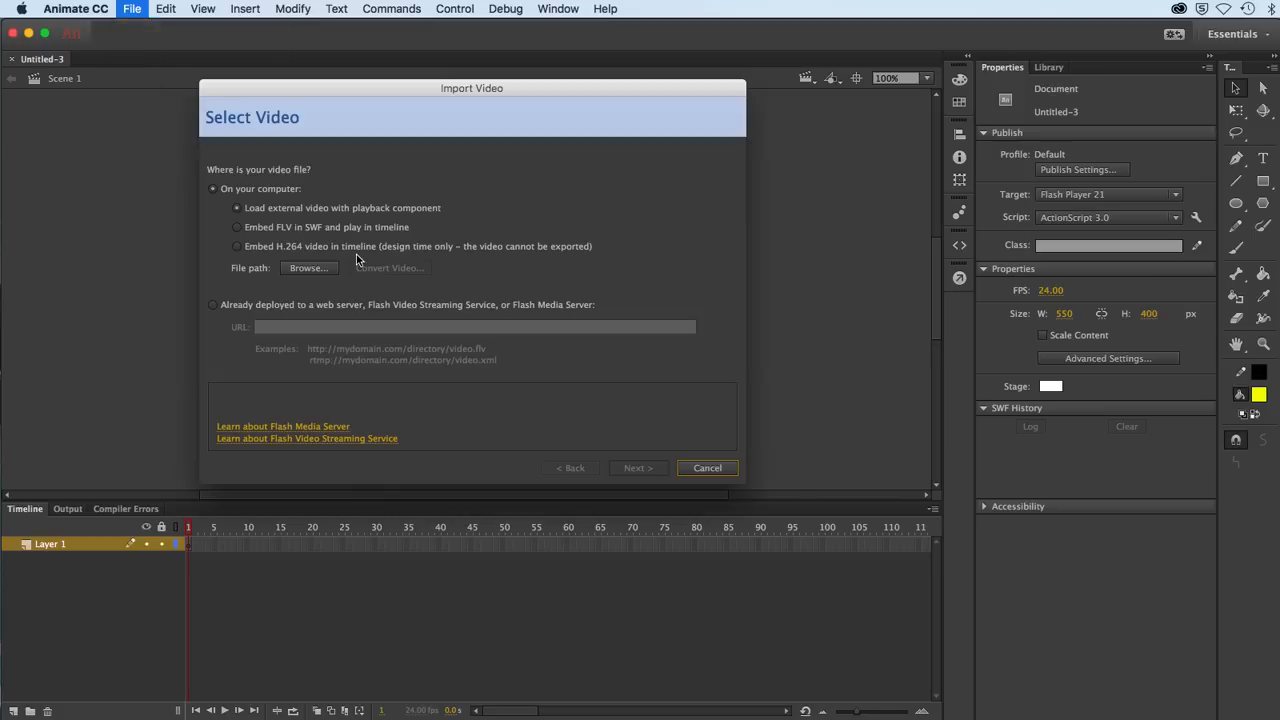
{"action": "left_click_drag", "start_coordinate": [317, 86], "coordinate": [338, 130]}
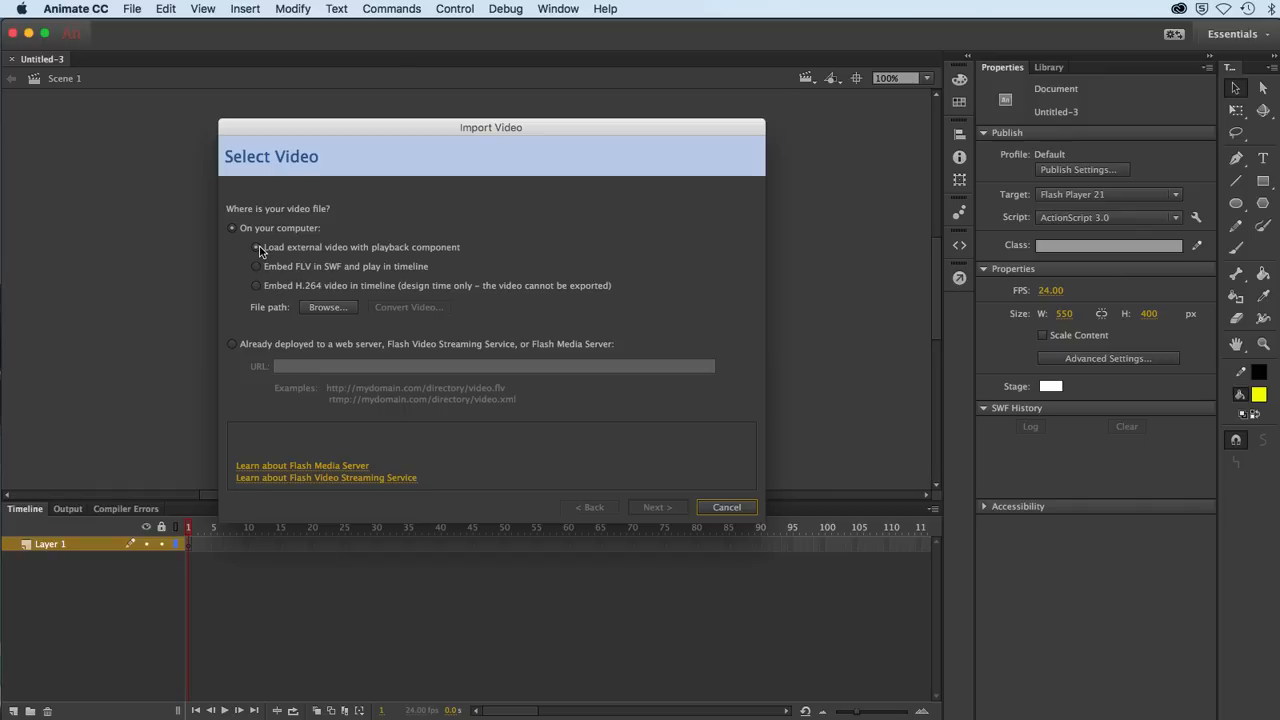
{"action": "left_click_drag", "start_coordinate": [353, 132], "coordinate": [319, 109]}
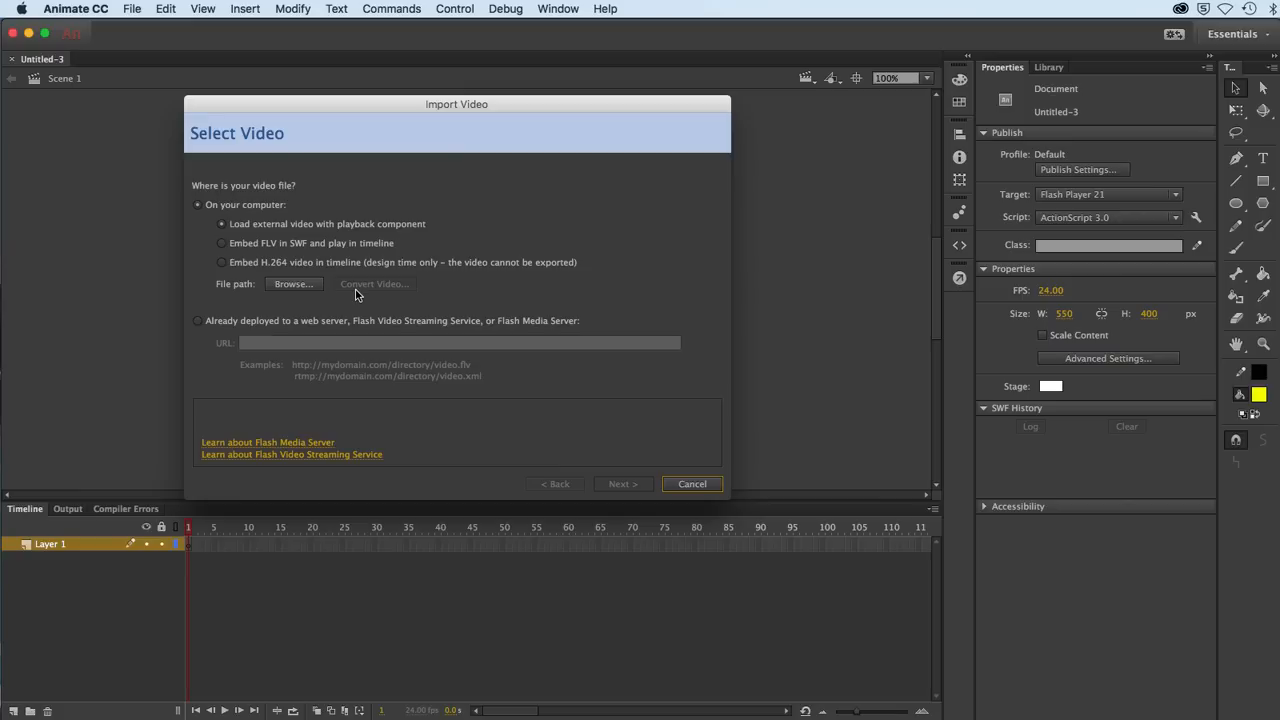
{"action": "left_click", "coordinate": [292, 284]}
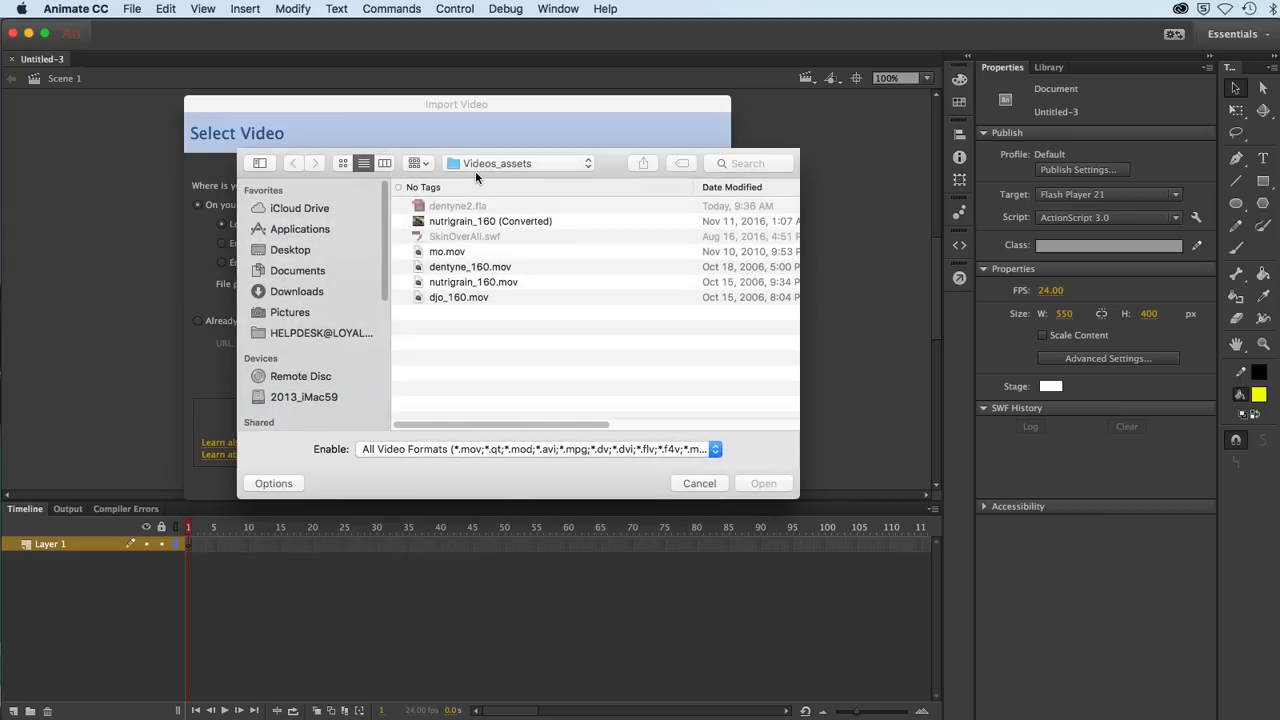
{"action": "left_click", "coordinate": [432, 271]}
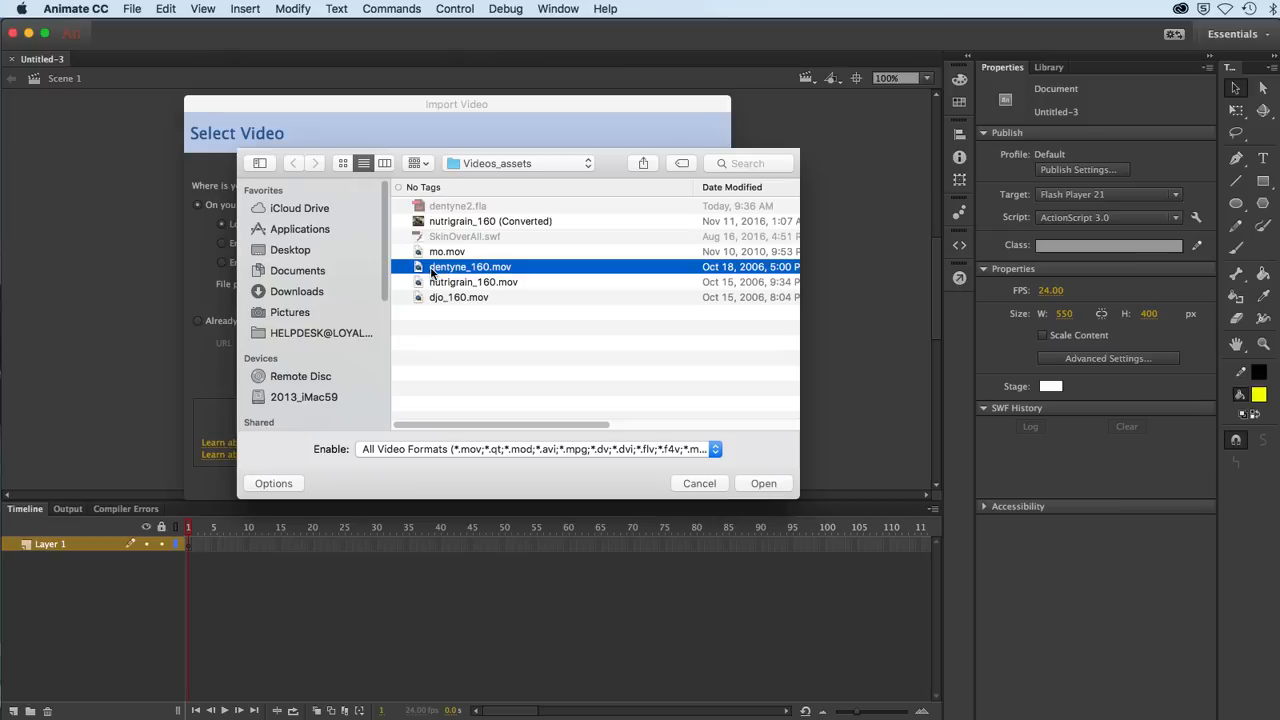
{"action": "left_click", "coordinate": [759, 486]}
{"action": "left_click_drag", "start_coordinate": [621, 449], "coordinate": [608, 185]}
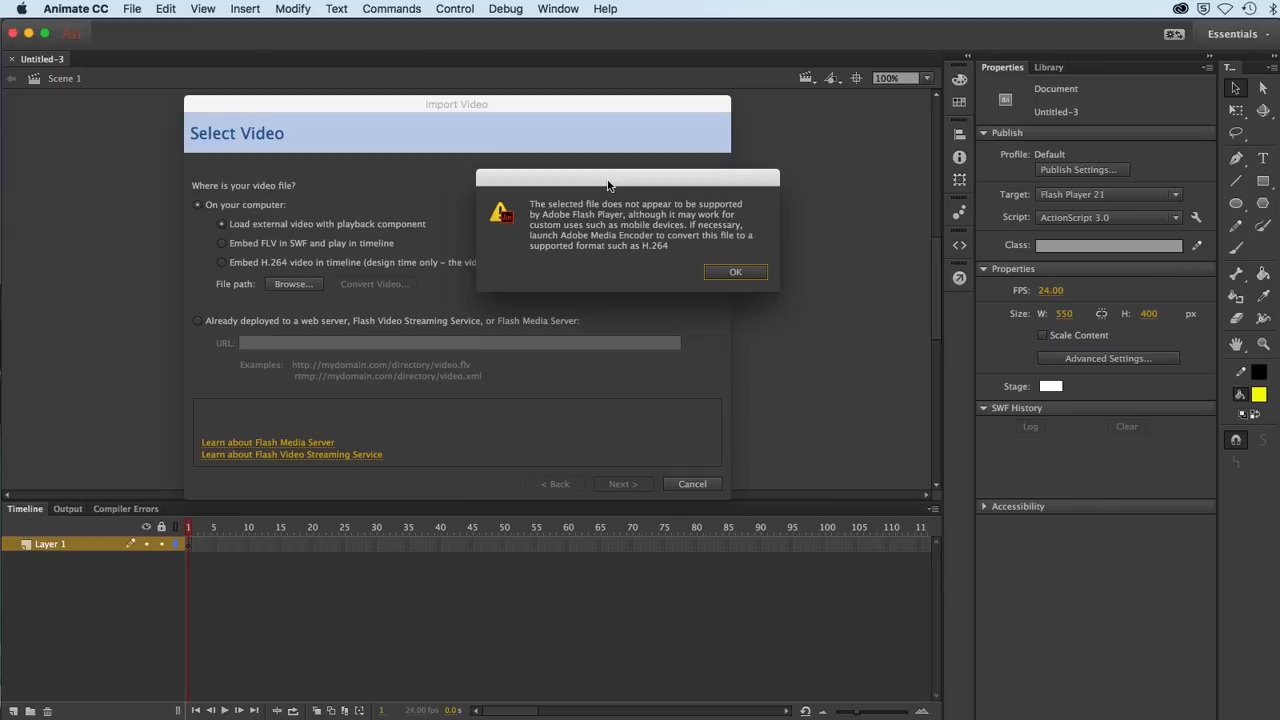
{"action": "left_click", "coordinate": [710, 274]}
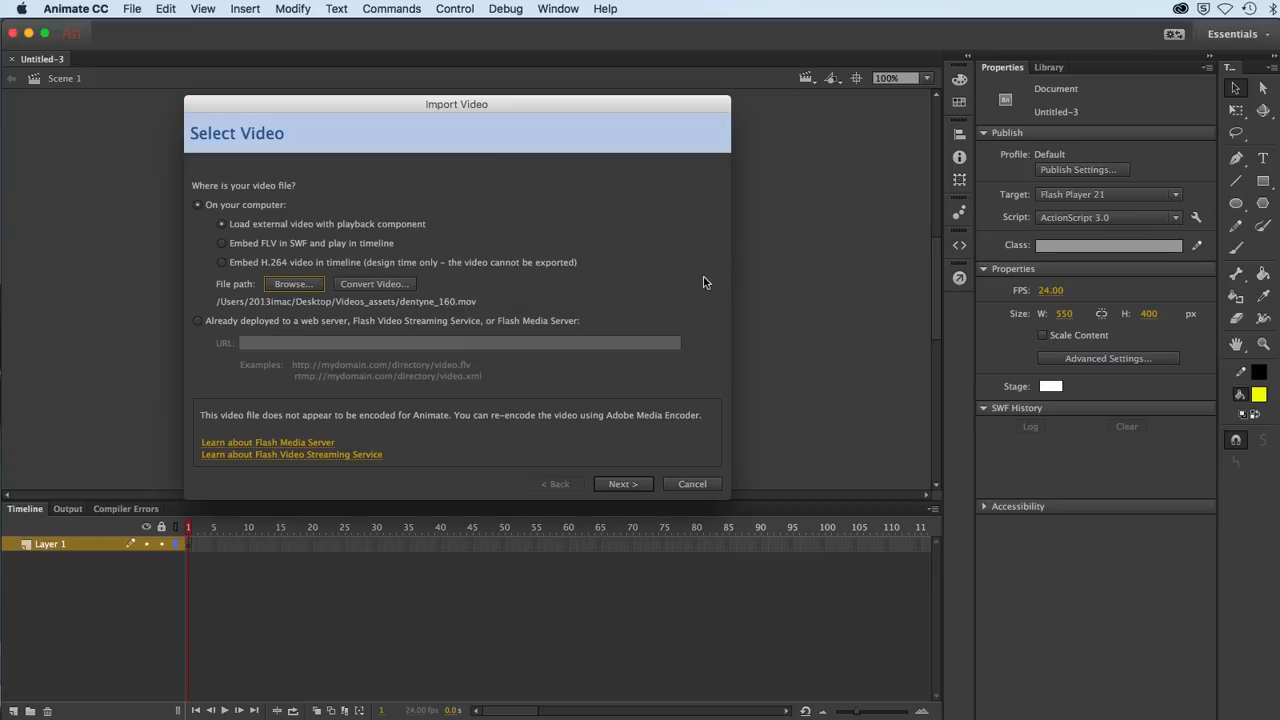
Send the chosen clip to Media Encoder for conversion, saving the document as dentyne_160.fla in Videos_assets
{"action": "left_click", "coordinate": [372, 284]}
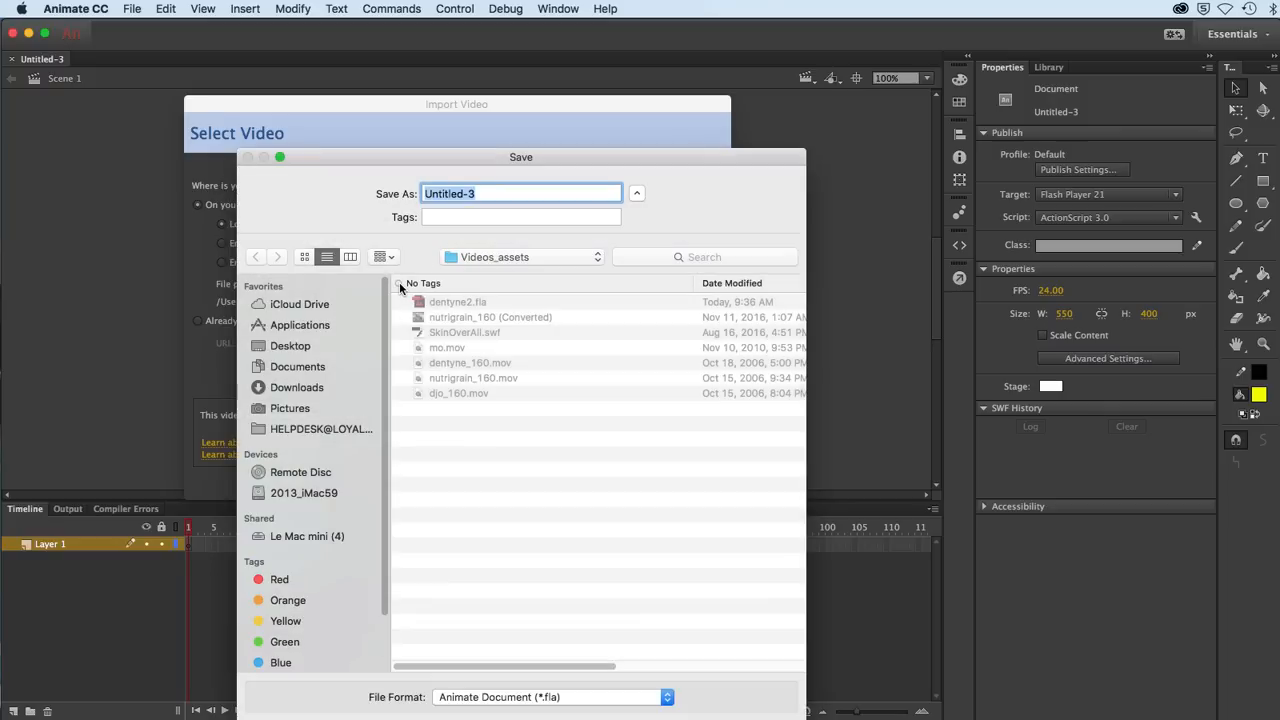
{"action": "left_click", "coordinate": [432, 366]}
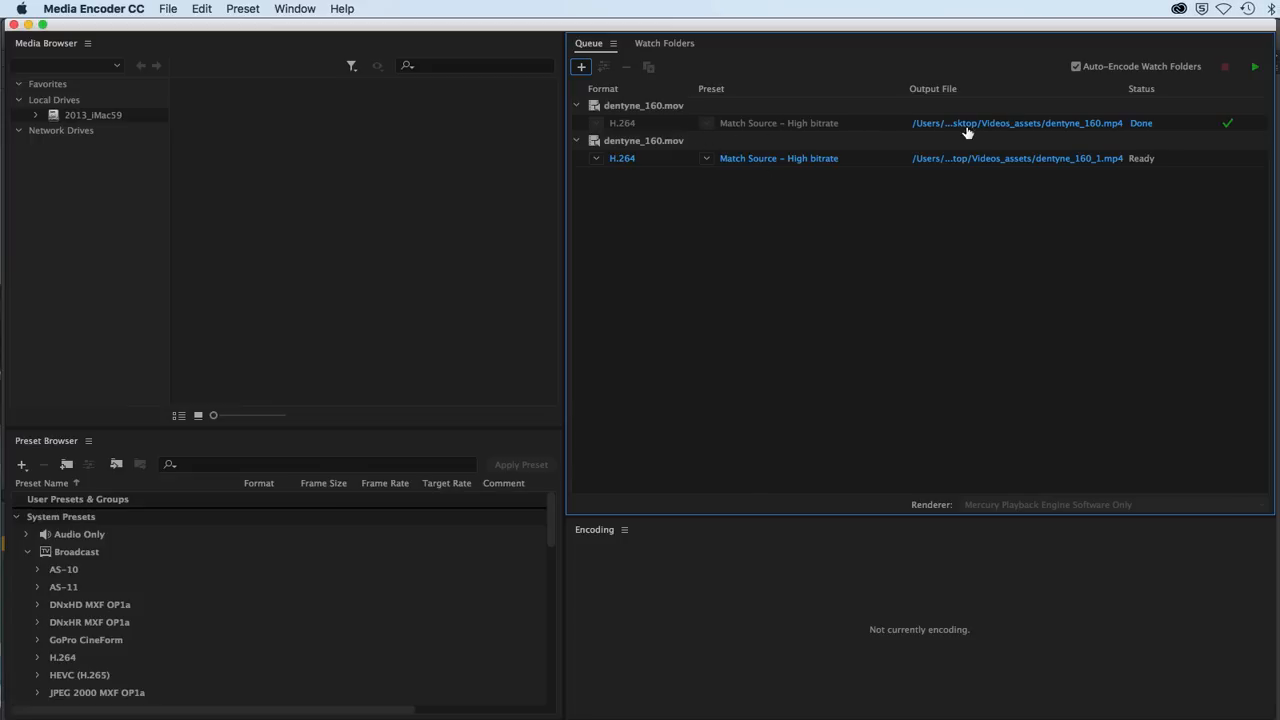
Encode the queued dentyne_160.mov as H.264 with the Match Source - High bitrate preset, output as dentyne_160_1.mp4 in Videos_assets
{"action": "left_click", "coordinate": [597, 160]}
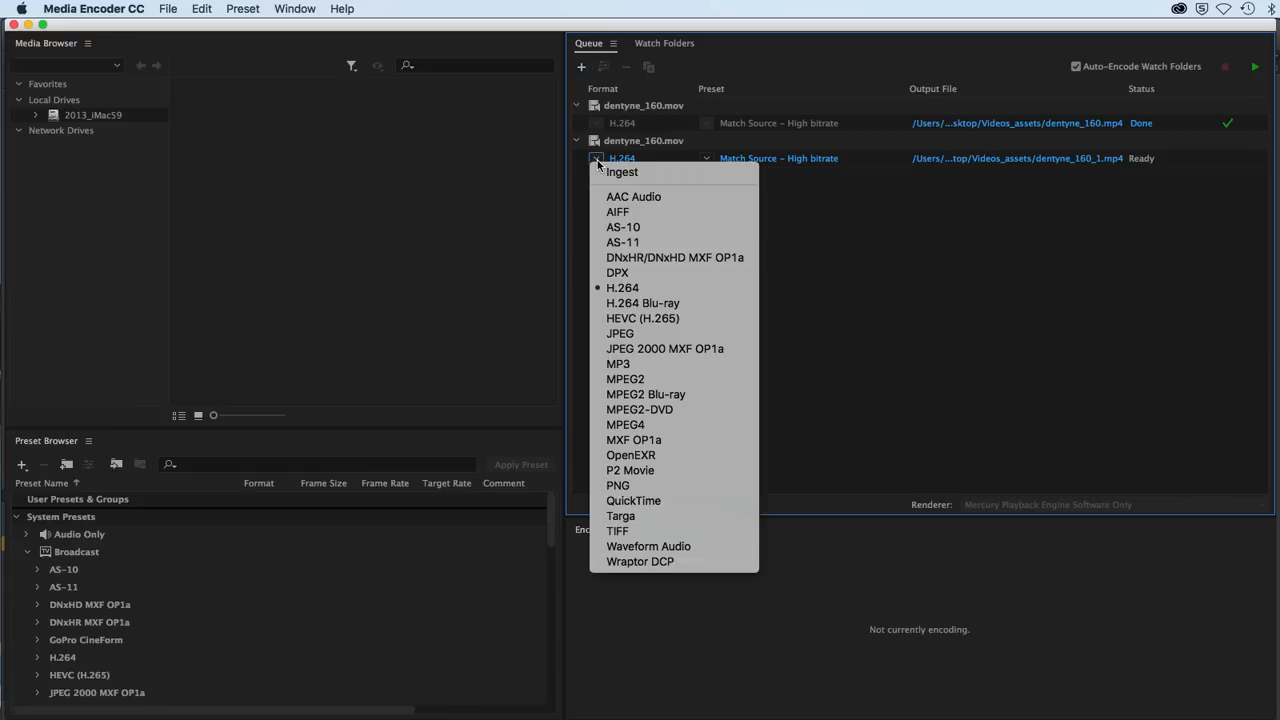
{"action": "left_click", "coordinate": [805, 315]}
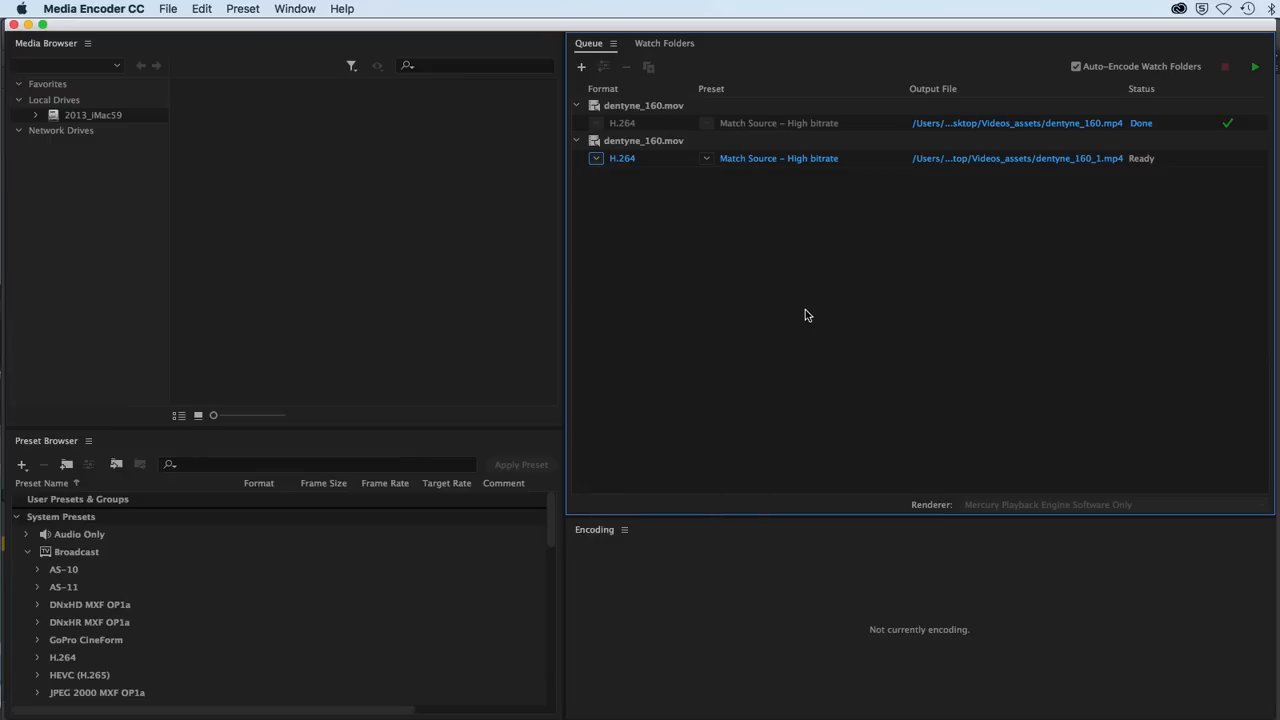
{"action": "left_click", "coordinate": [706, 160]}
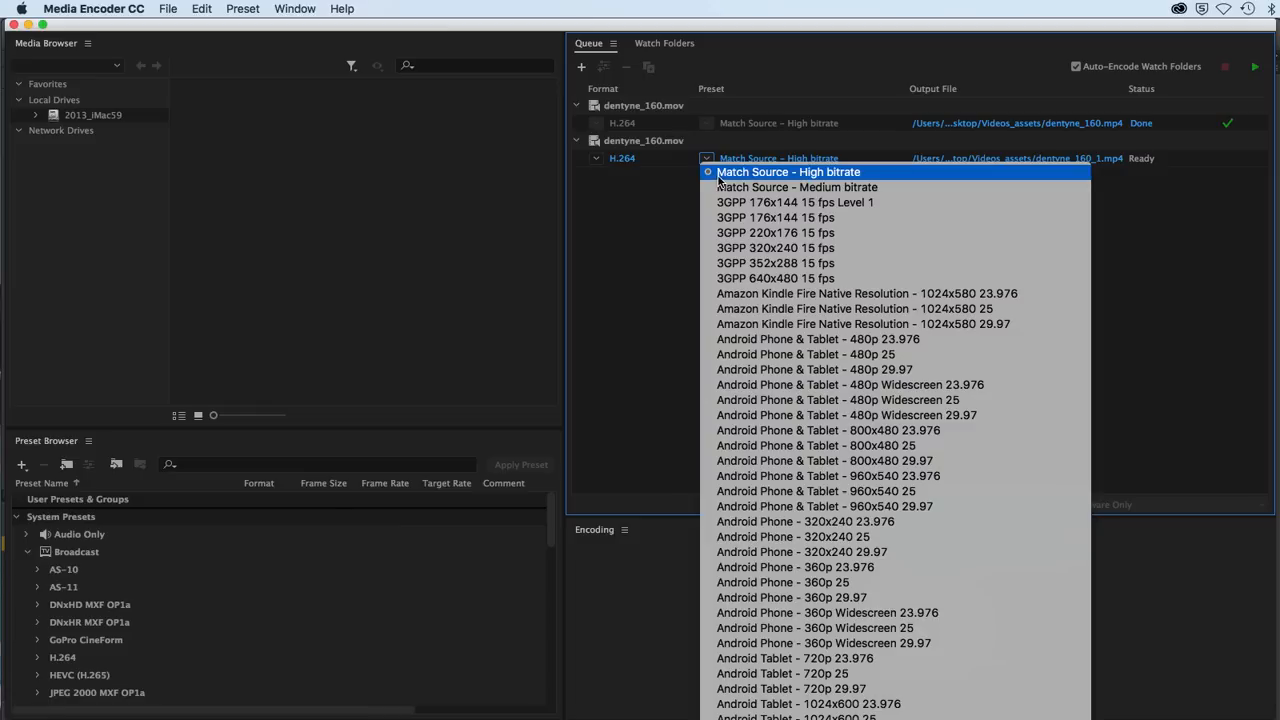
{"action": "left_click", "coordinate": [615, 246]}
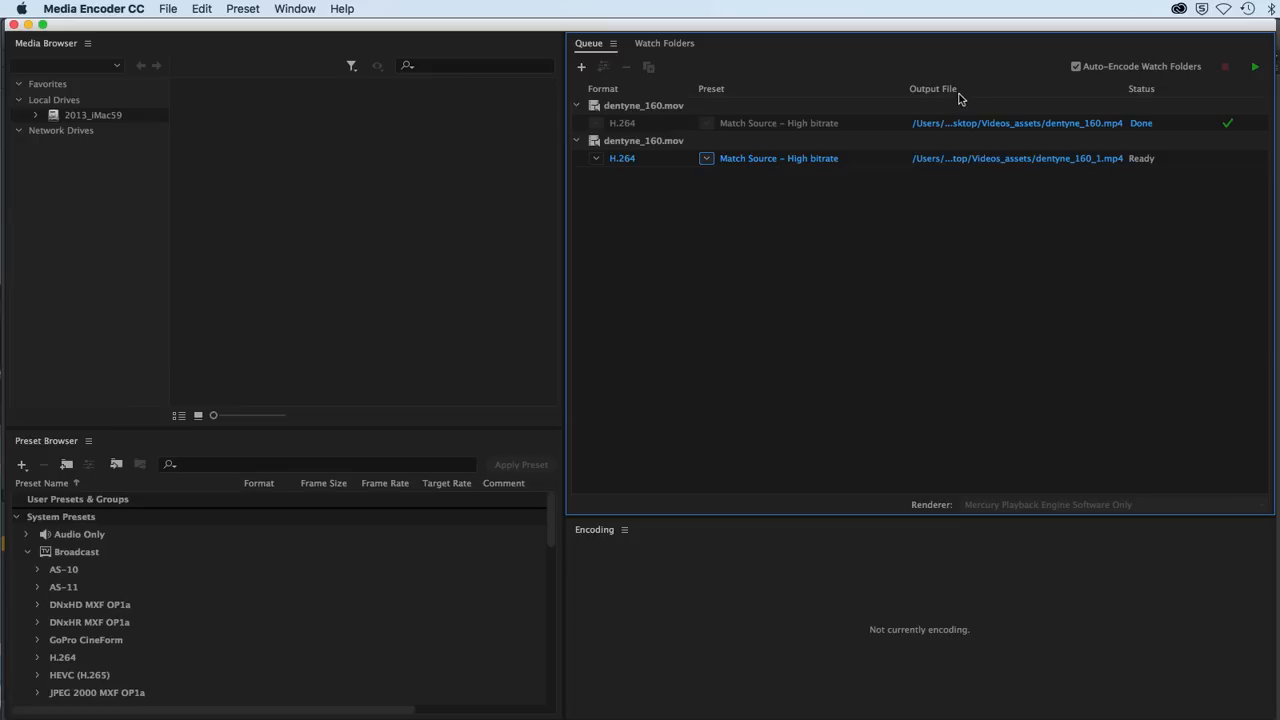
{"action": "left_click", "coordinate": [968, 162]}
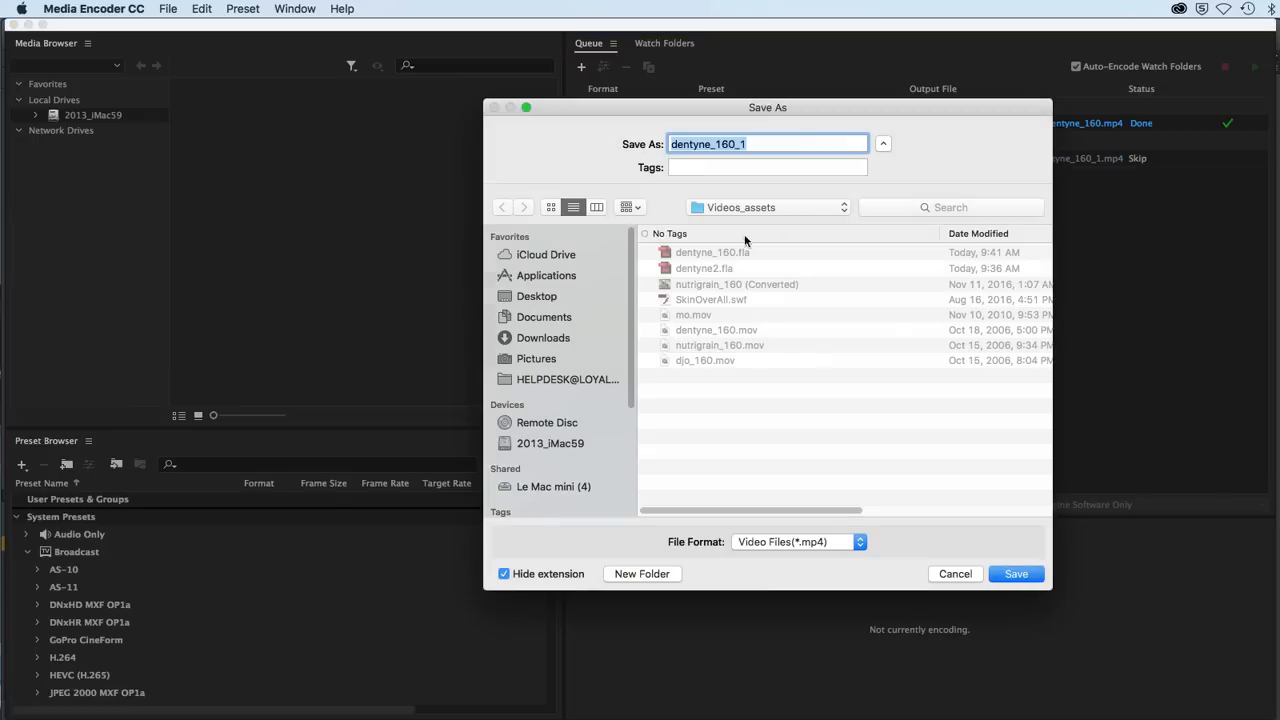
{"action": "left_click_drag", "start_coordinate": [671, 104], "coordinate": [460, 115]}
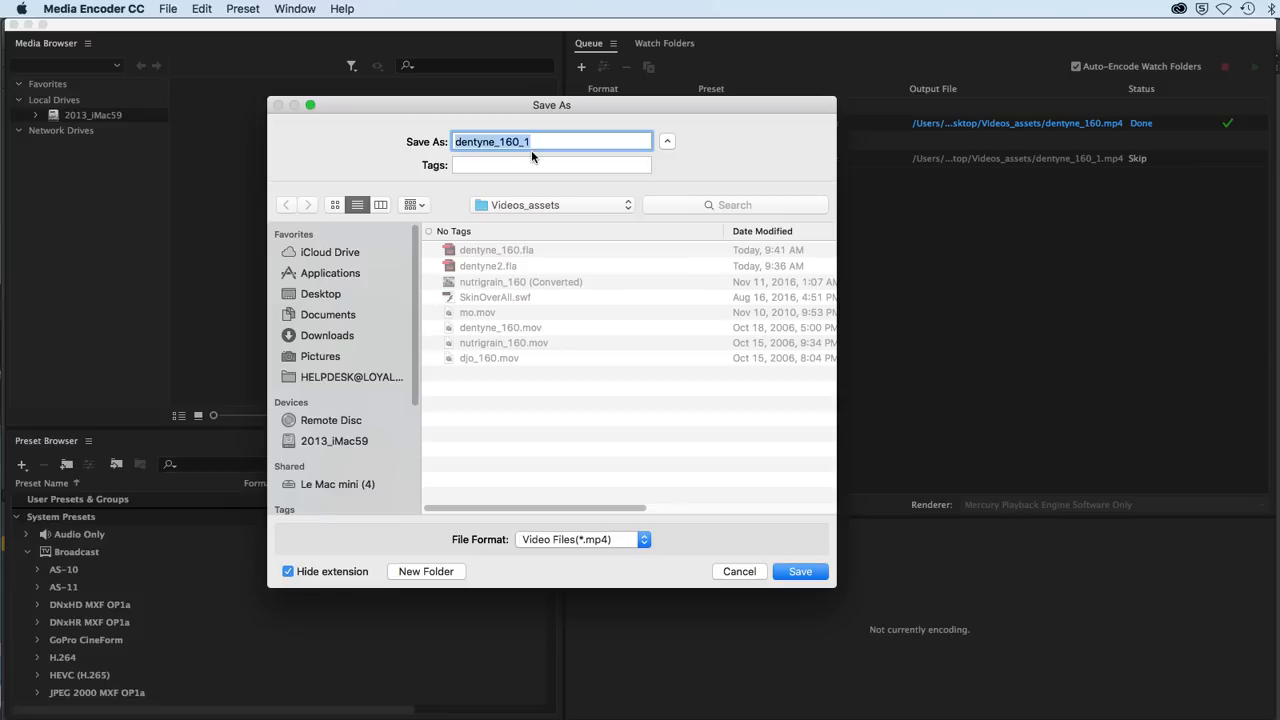
{"action": "left_click", "coordinate": [797, 578]}
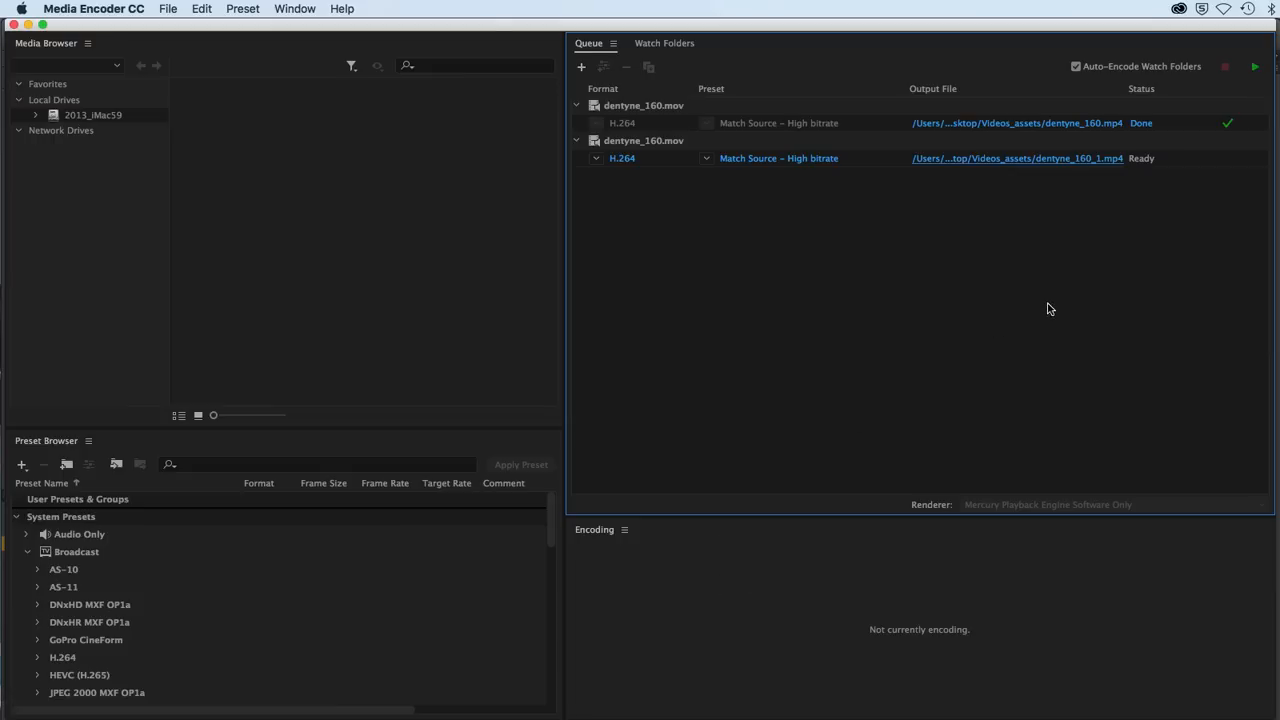
{"action": "left_click", "coordinate": [1257, 68]}
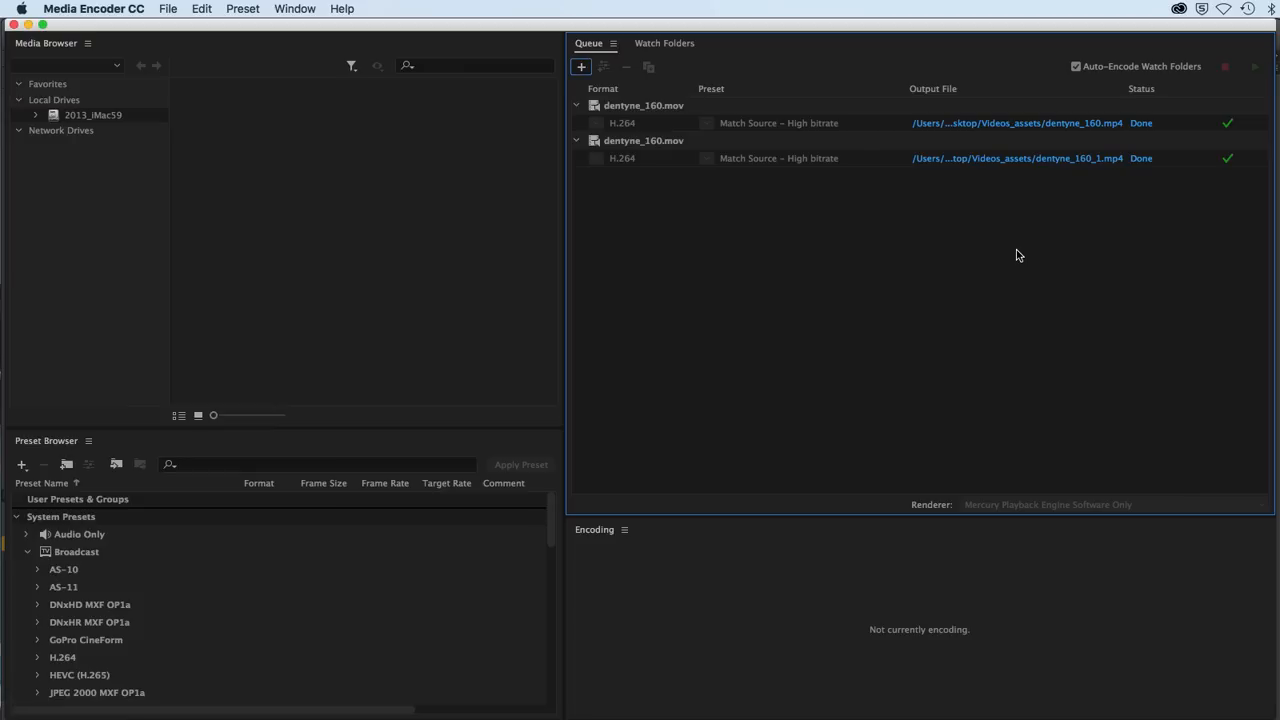
Switch back to Animate and choose the encoded dentyne_160_1.mp4 as the video to import
{"action": "key", "text": "super+Tab"}
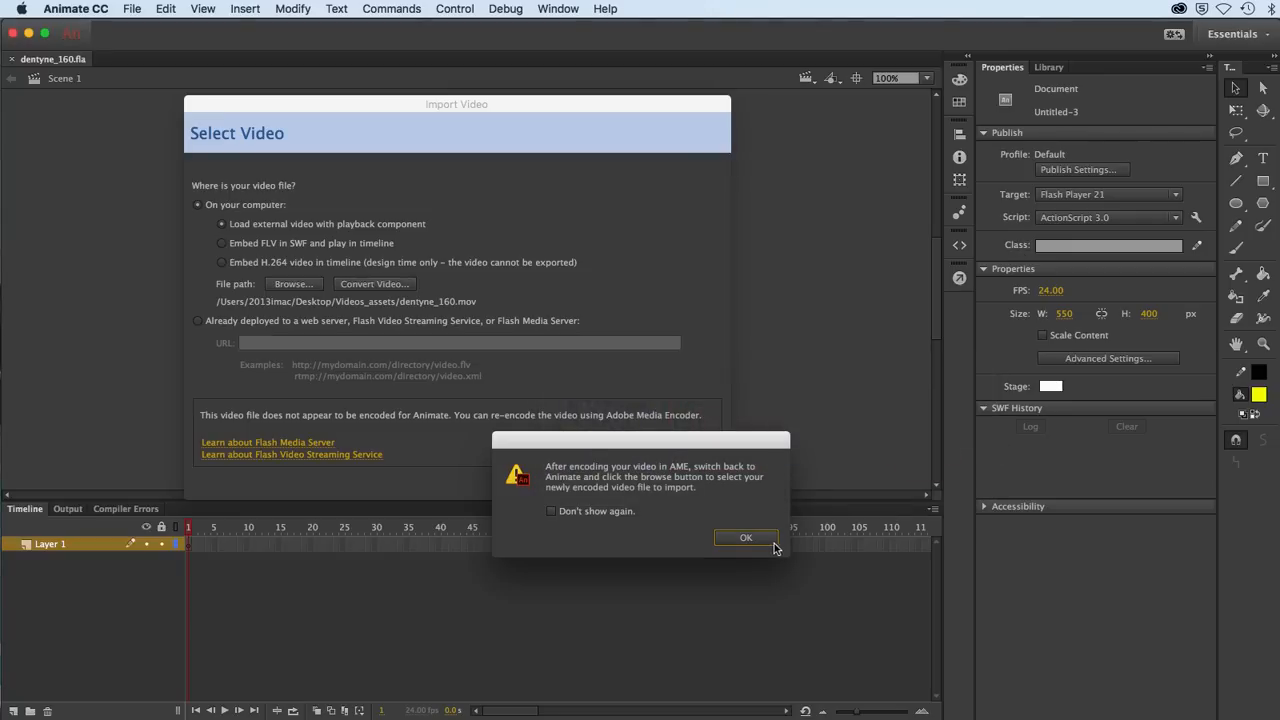
{"action": "left_click", "coordinate": [746, 538]}
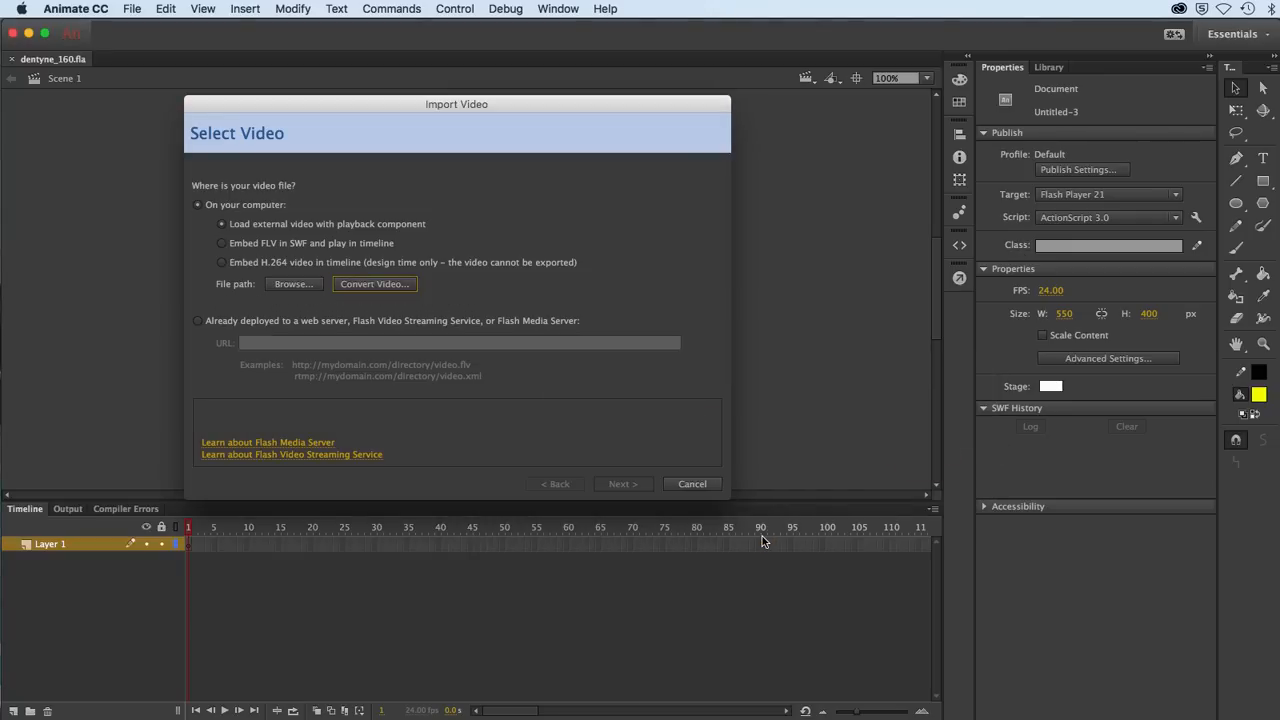
{"action": "left_click", "coordinate": [281, 286]}
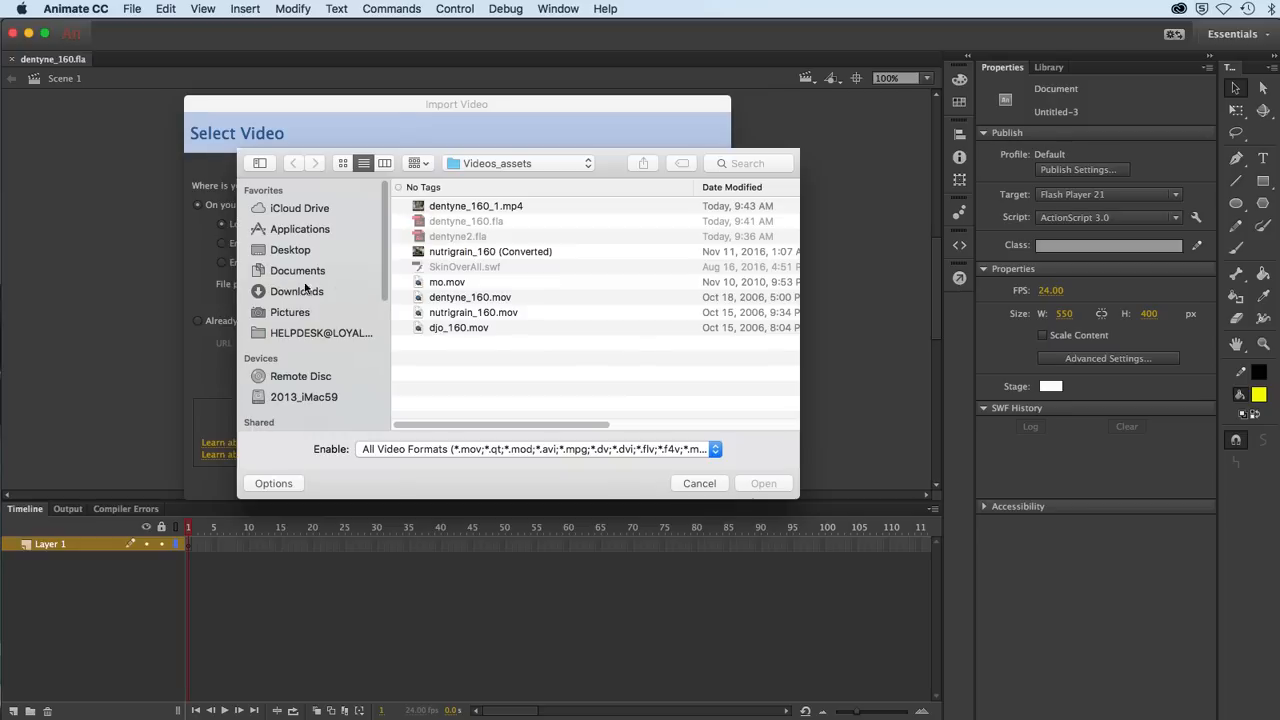
{"action": "left_click", "coordinate": [463, 206]}
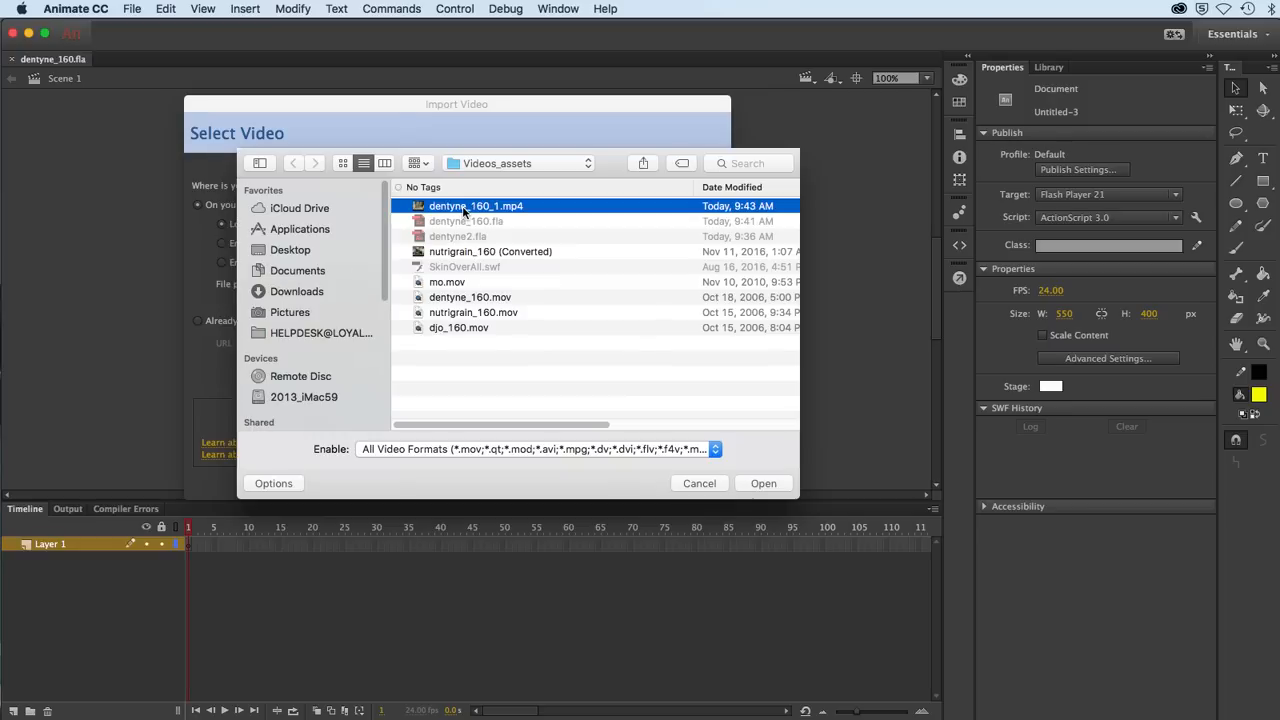
{"action": "left_click", "coordinate": [750, 484]}
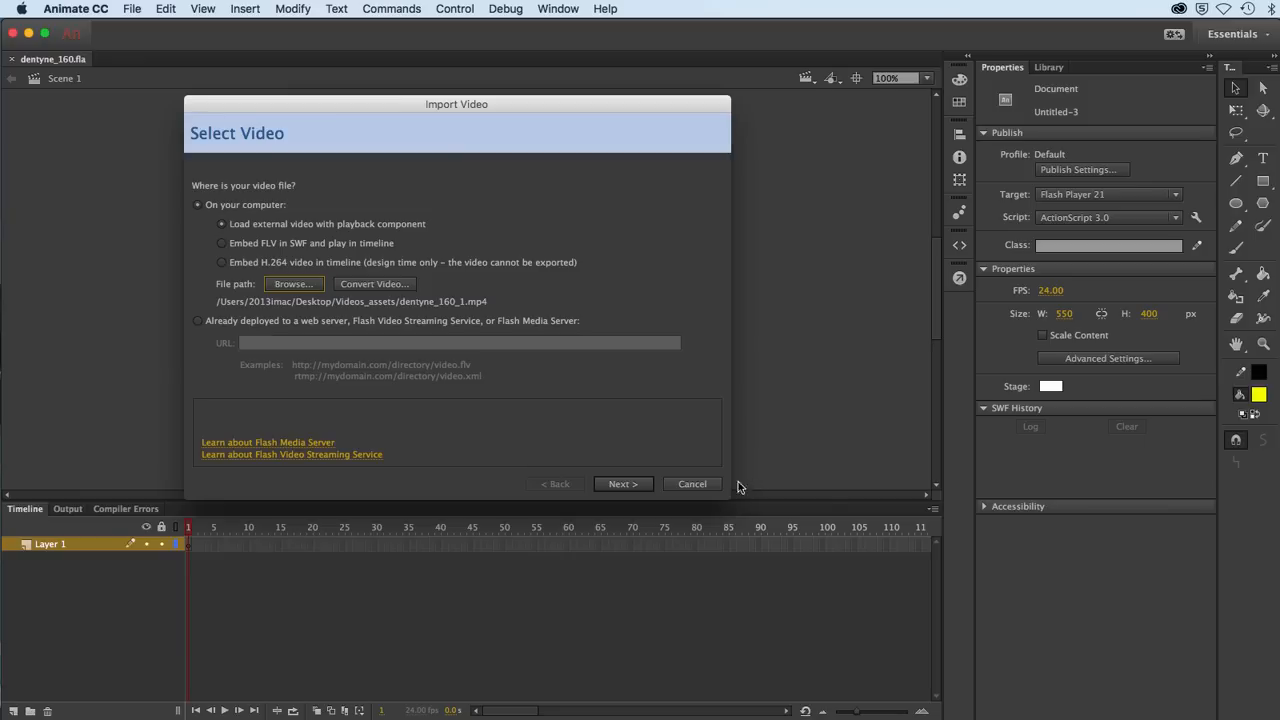
Use the SkinUnderAll.swf playback skin for the video and finish the import
{"action": "left_click", "coordinate": [640, 487]}
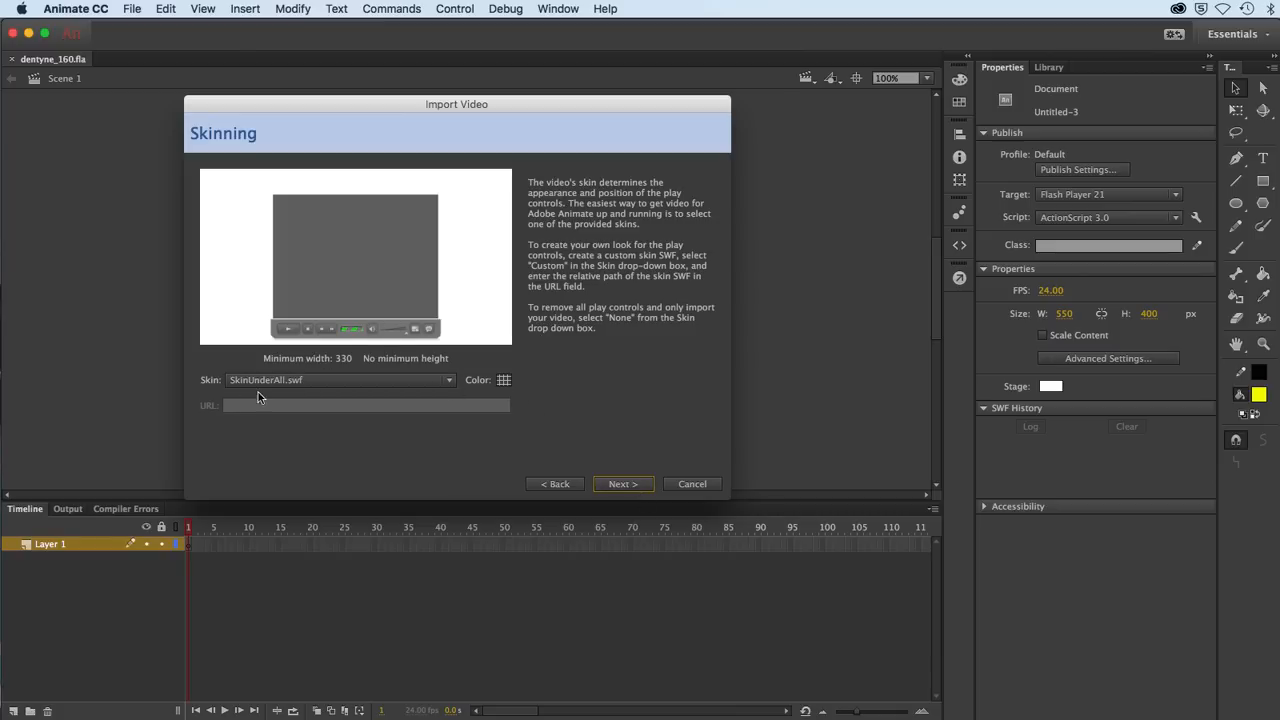
{"action": "left_click", "coordinate": [450, 381]}
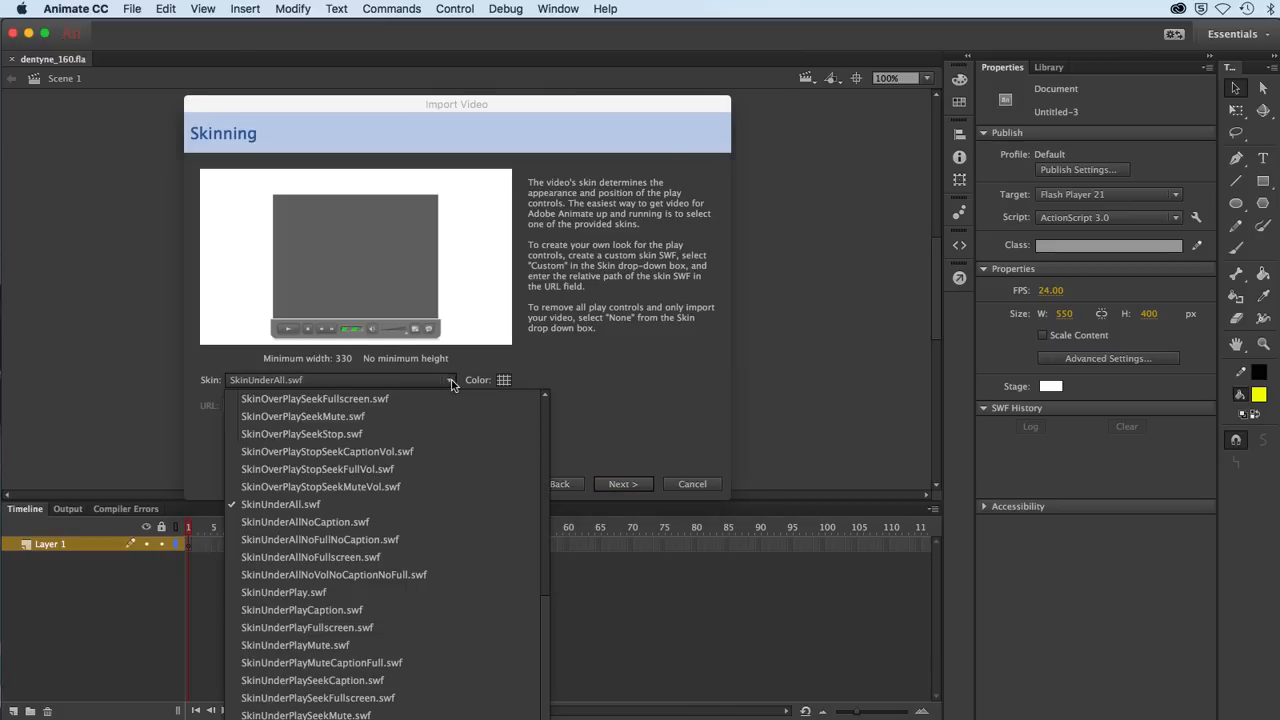
{"action": "scroll", "coordinate": [535, 600], "scroll_direction": "up", "scroll_amount": 5}
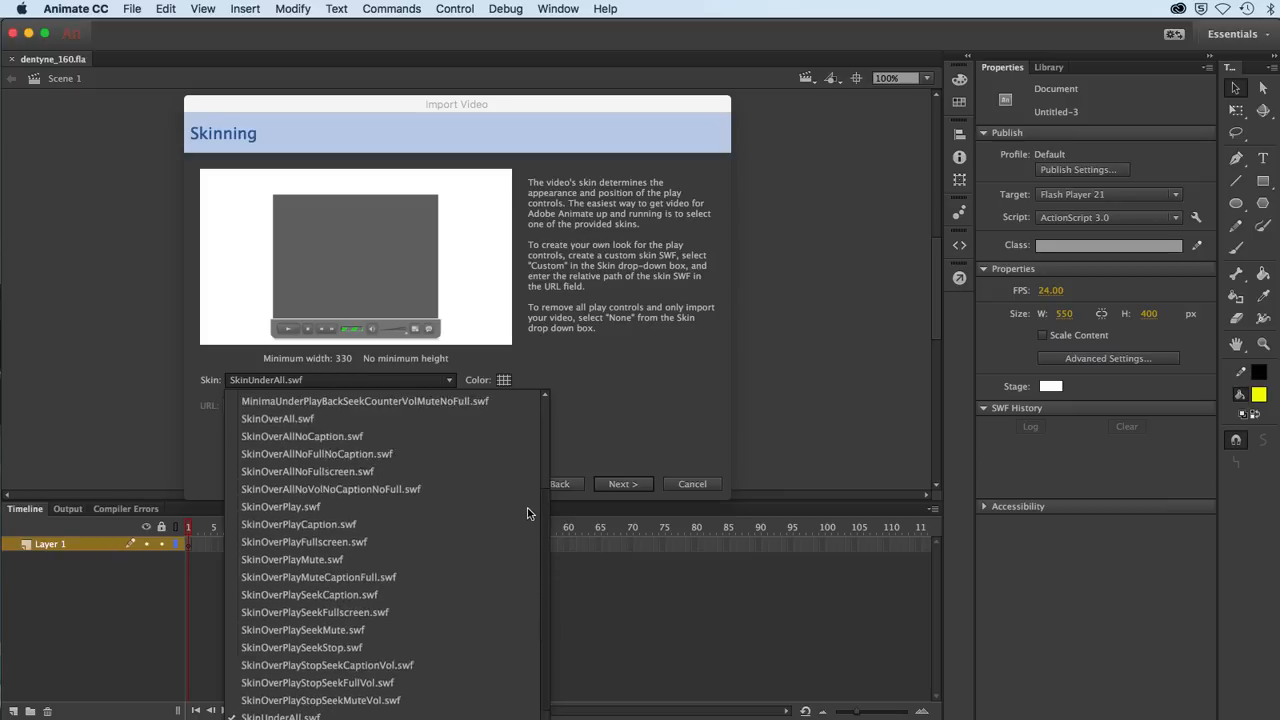
{"action": "scroll", "coordinate": [530, 513], "scroll_direction": "up", "scroll_amount": 7}
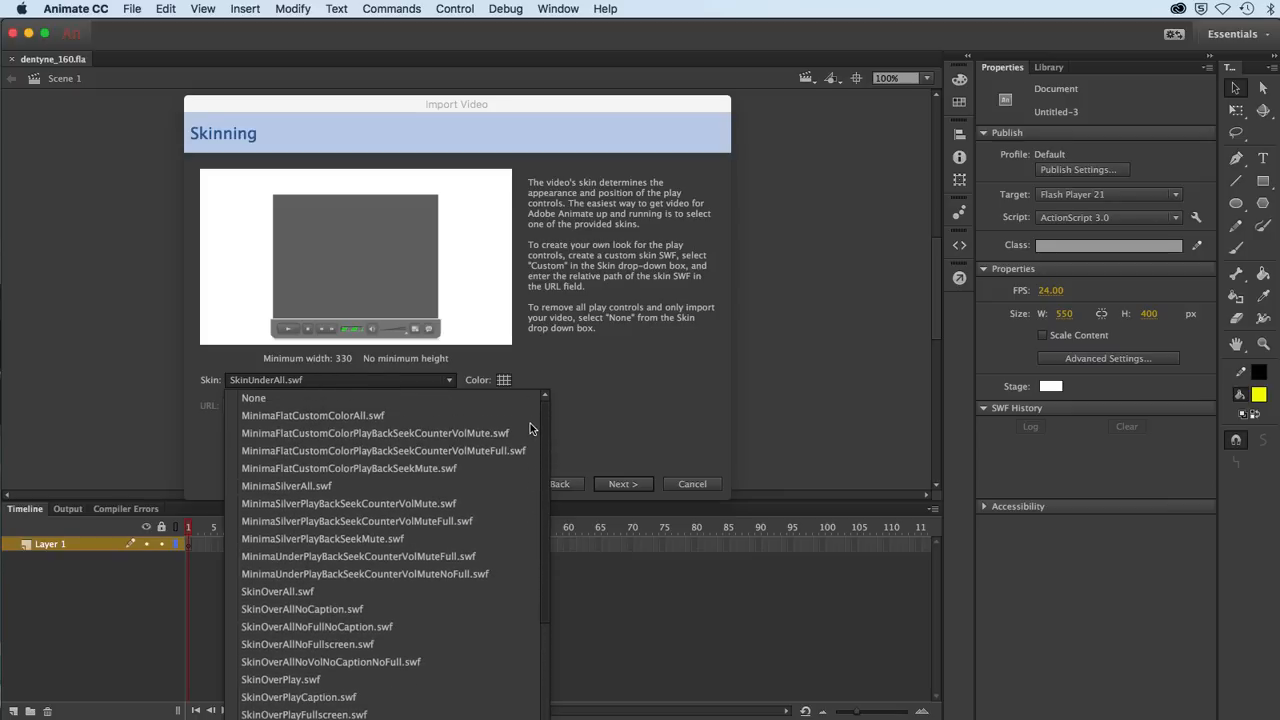
{"action": "scroll", "coordinate": [532, 445], "scroll_direction": "down", "scroll_amount": 3}
{"action": "scroll", "coordinate": [532, 463], "scroll_direction": "down", "scroll_amount": 1}
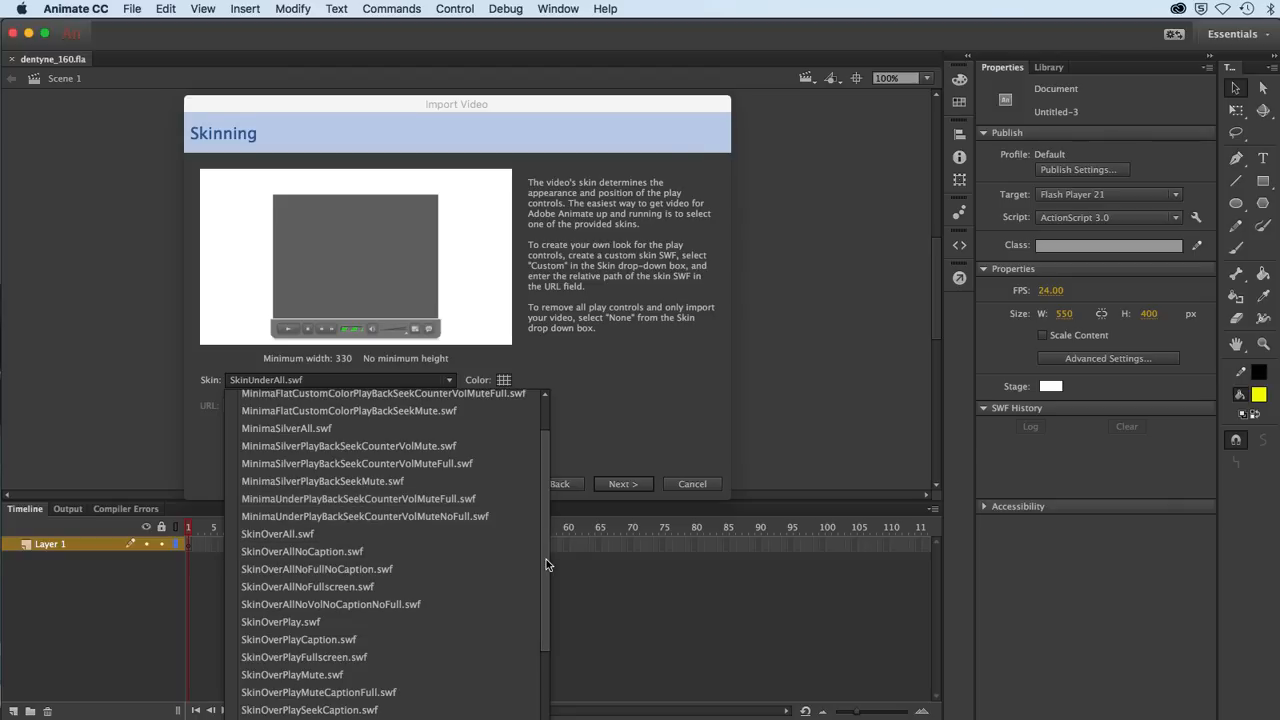
{"action": "scroll", "coordinate": [541, 576], "scroll_direction": "down", "scroll_amount": 1}
{"action": "scroll", "coordinate": [541, 576], "scroll_direction": "down", "scroll_amount": 10}
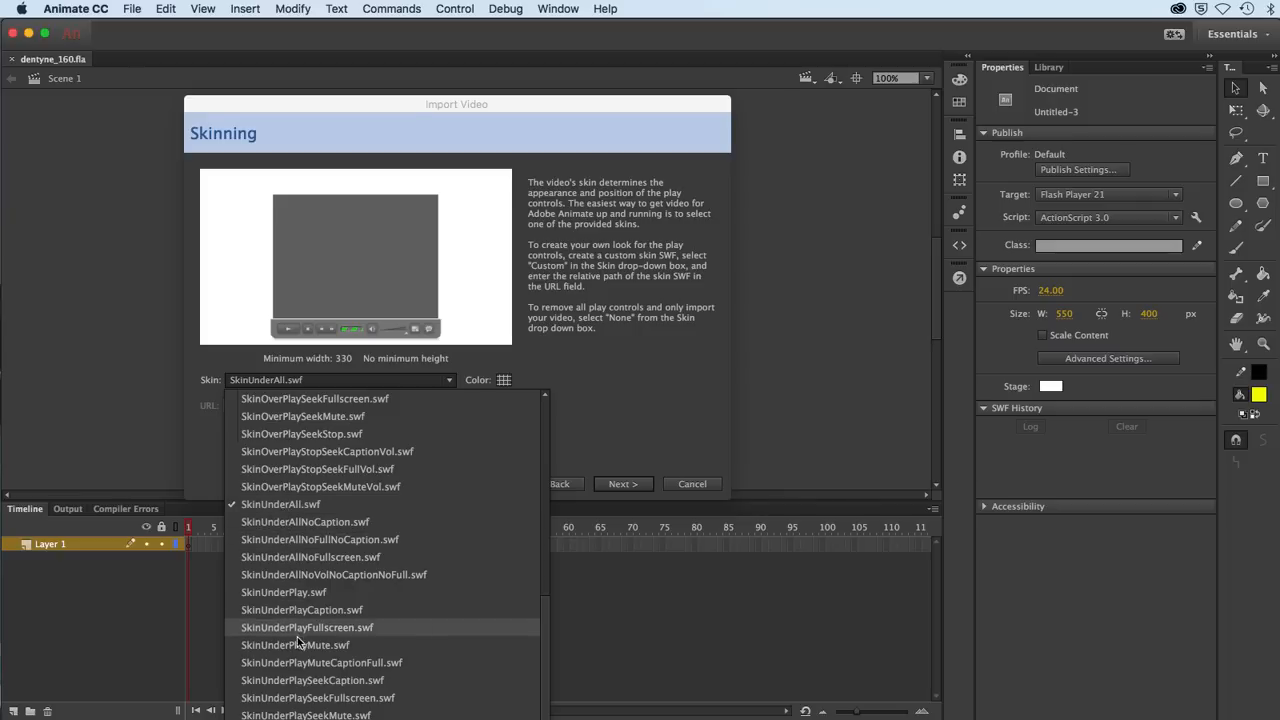
{"action": "left_click", "coordinate": [270, 506]}
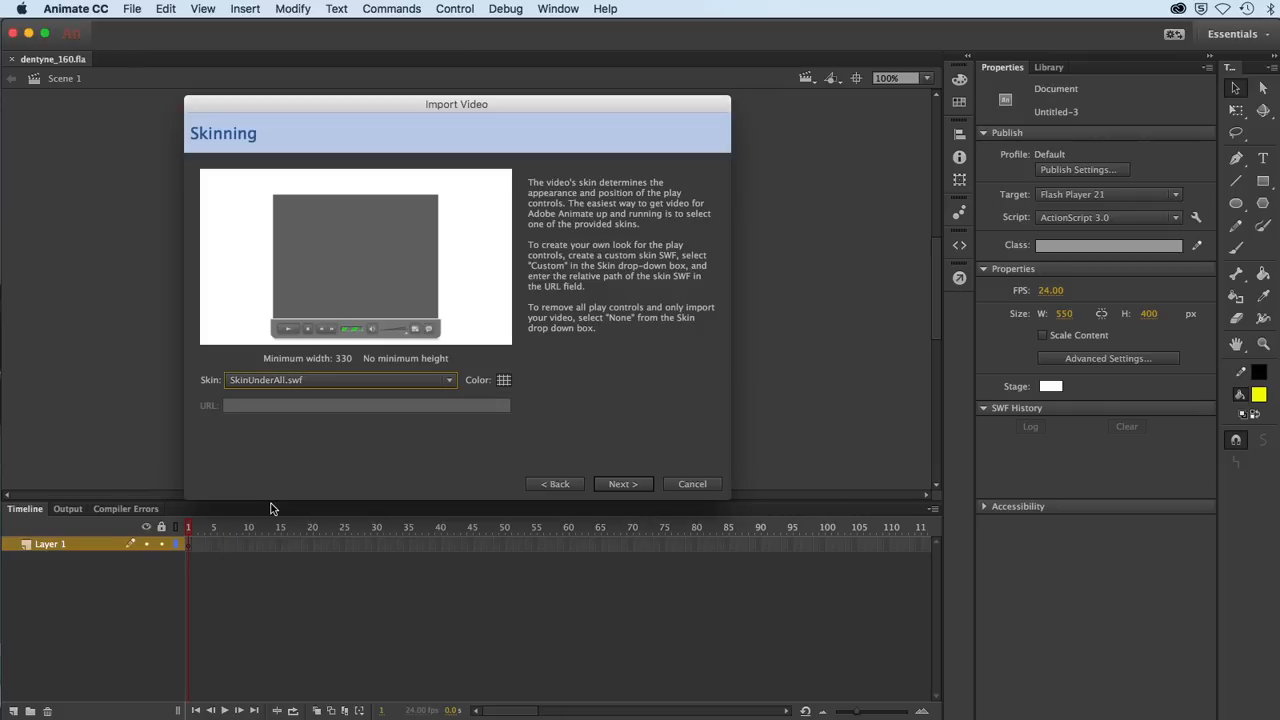
{"action": "left_click", "coordinate": [620, 484]}
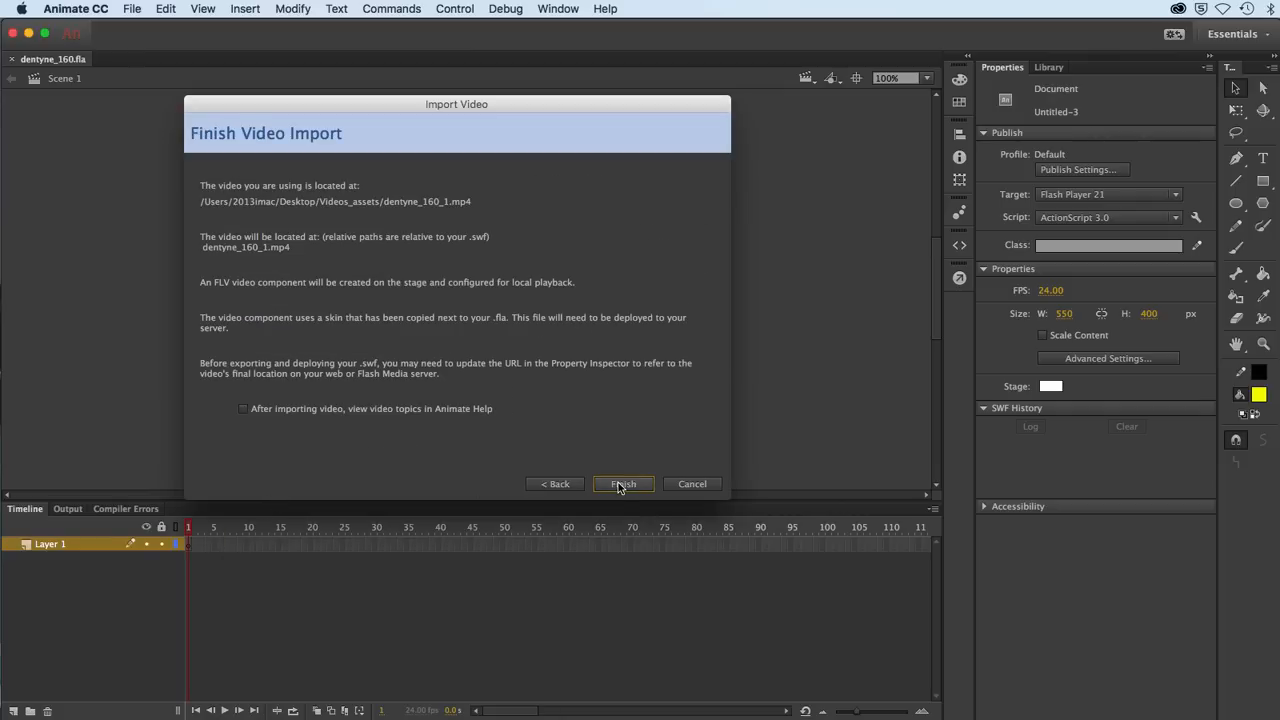
{"action": "left_click", "coordinate": [618, 484]}
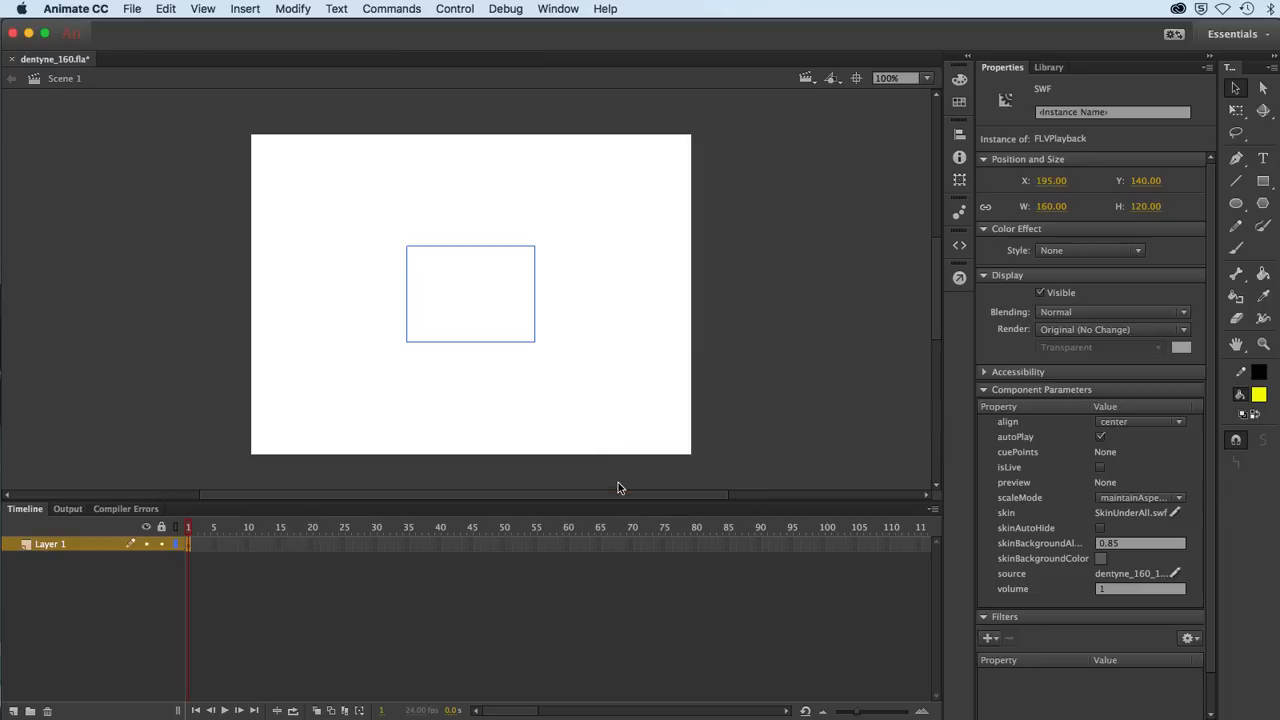
Move the video player on the stage to about X 176, Y 146
{"action": "left_click_drag", "start_coordinate": [488, 300], "coordinate": [457, 264]}
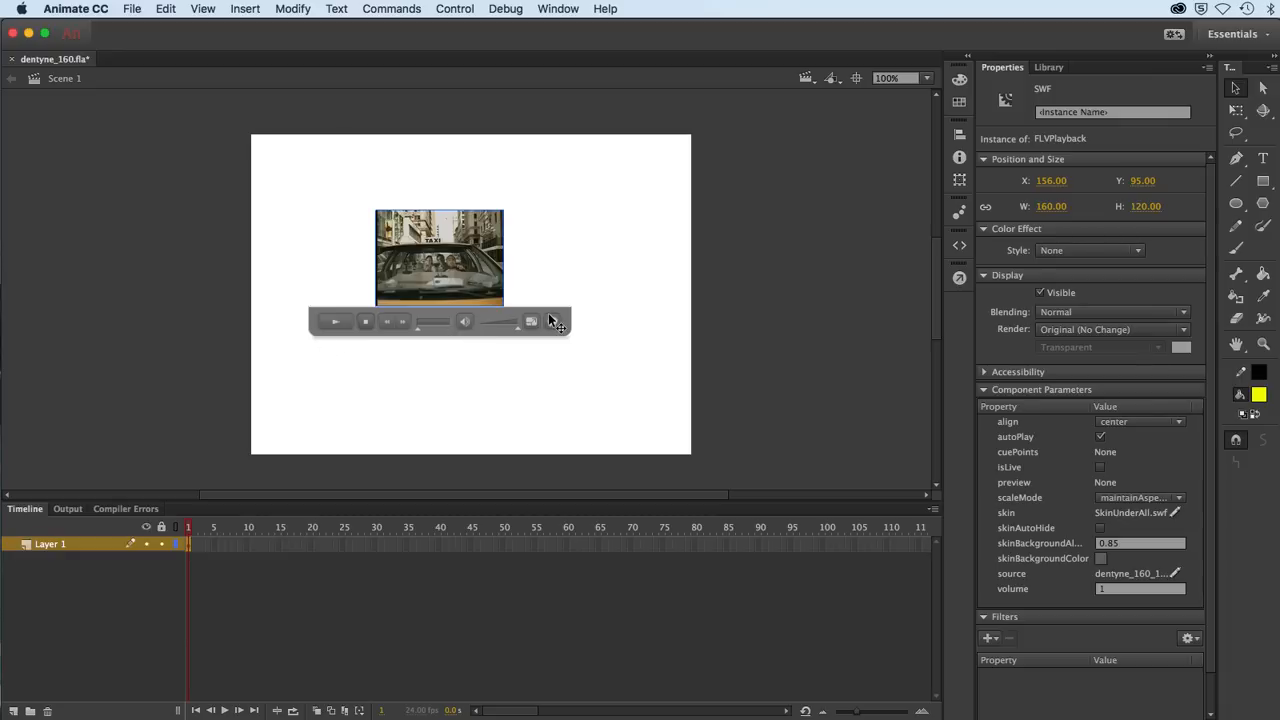
{"action": "left_click_drag", "start_coordinate": [447, 272], "coordinate": [467, 323]}
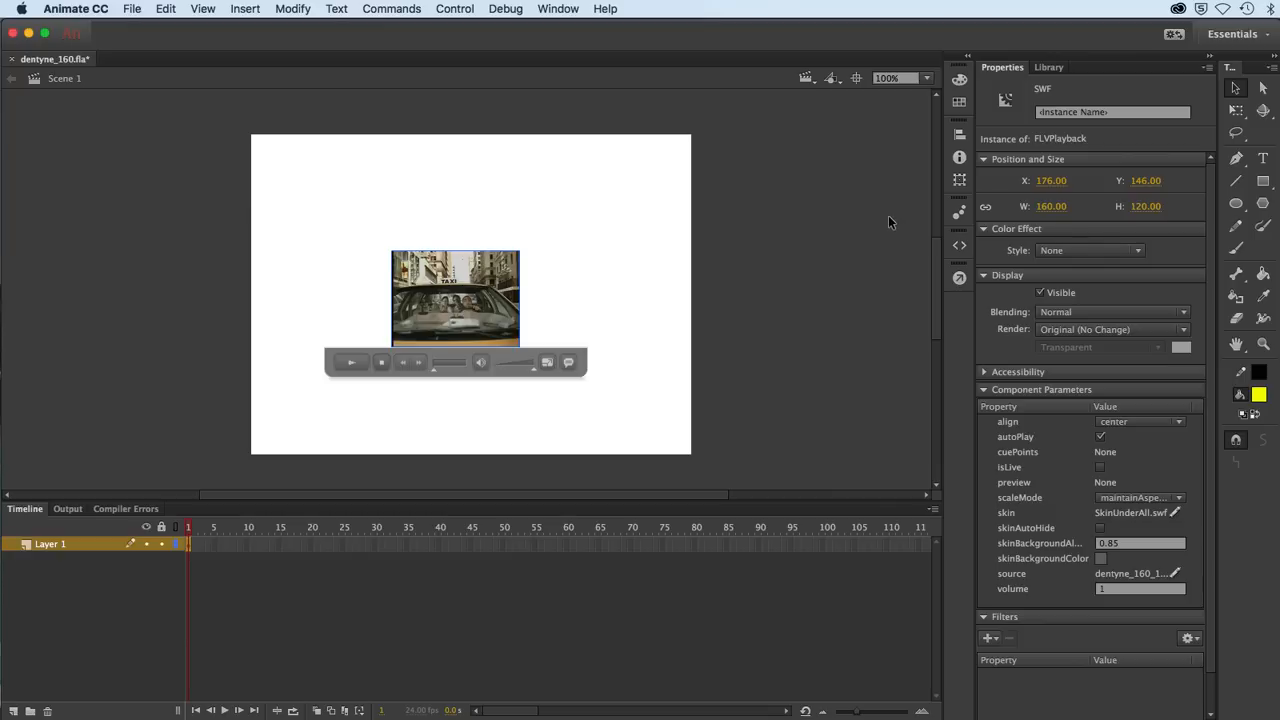
Scale the video player up to about 328 × 246 with Free Transform and move it to about X 108, Y 53
{"action": "left_click", "coordinate": [1236, 110]}
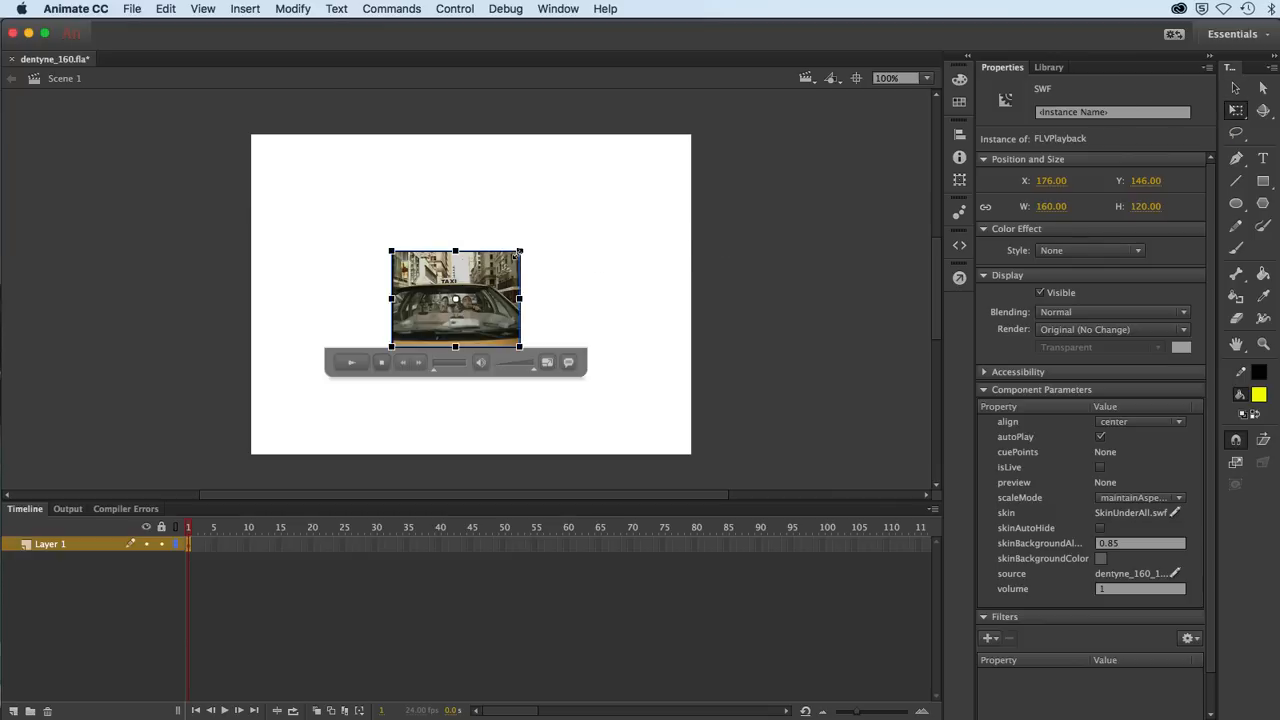
{"action": "left_click_drag", "start_coordinate": [519, 251], "coordinate": [584, 191]}
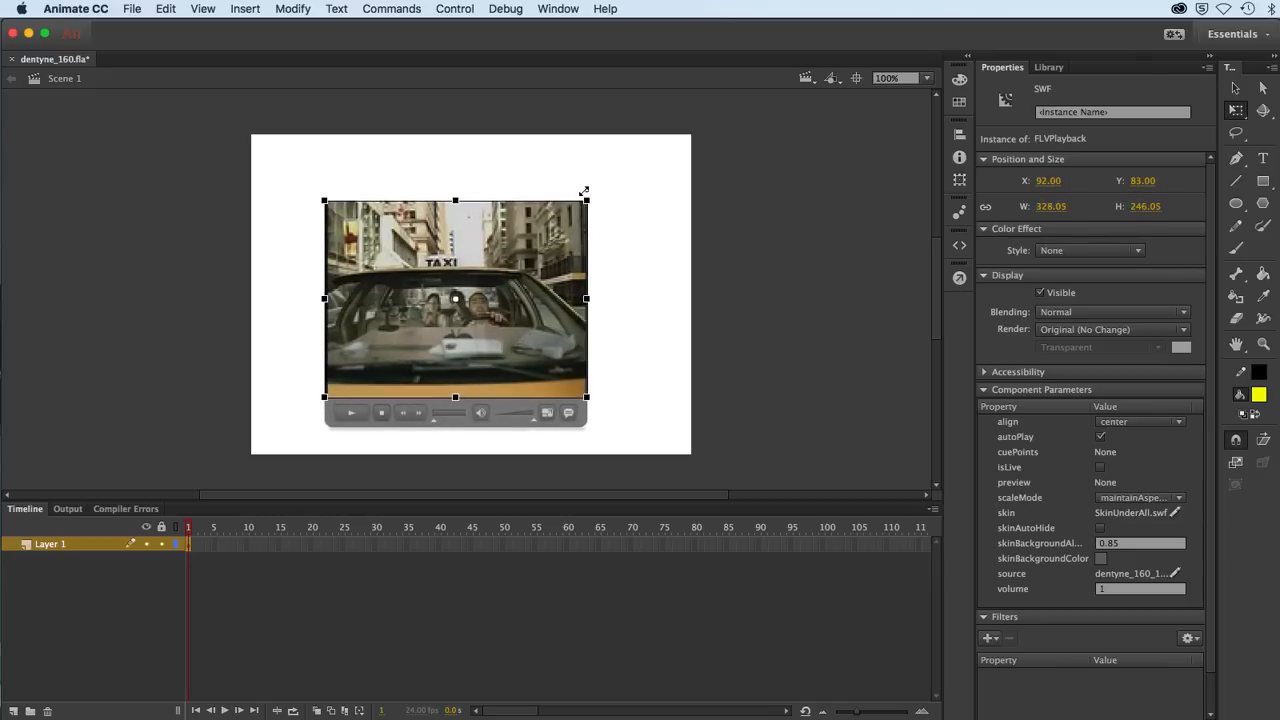
{"action": "mouse_move", "coordinate": [512, 291]}
{"action": "left_mouse_down"}
{"action": "mouse_move", "coordinate": [524, 263]}
{"action": "mouse_move", "coordinate": [514, 268]}
{"action": "left_mouse_up"}
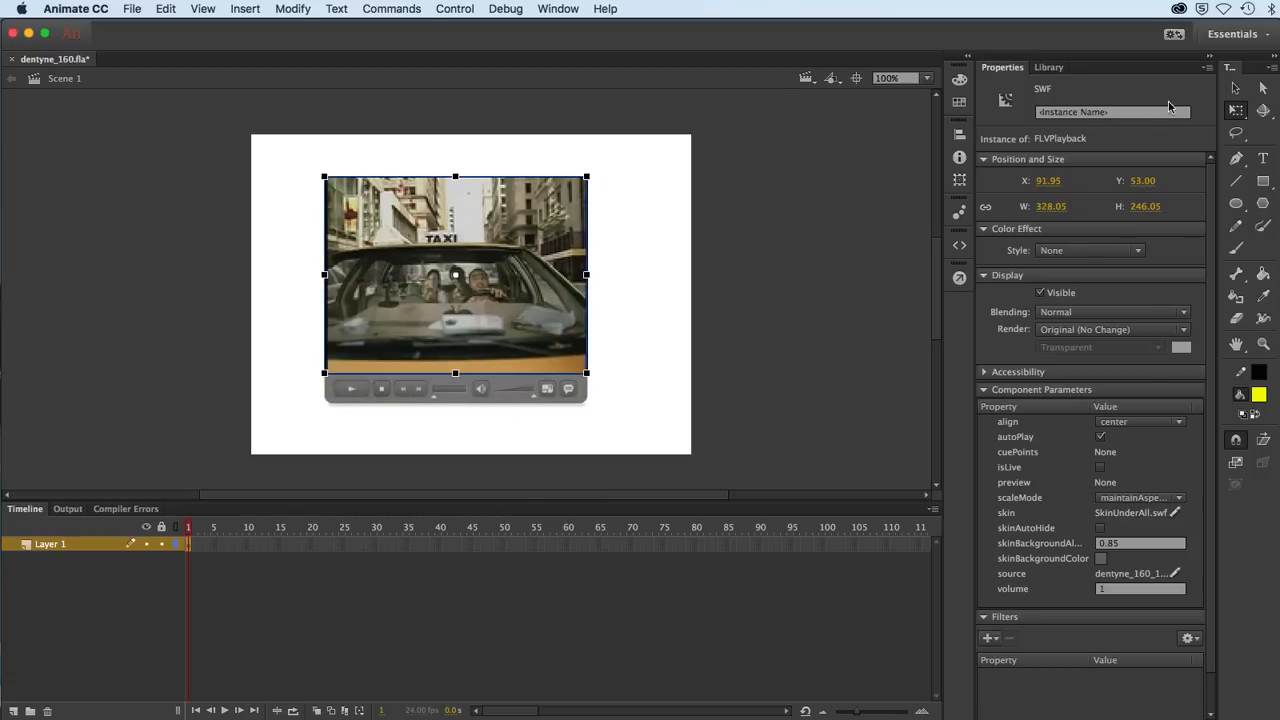
{"action": "left_click", "coordinate": [1235, 89]}
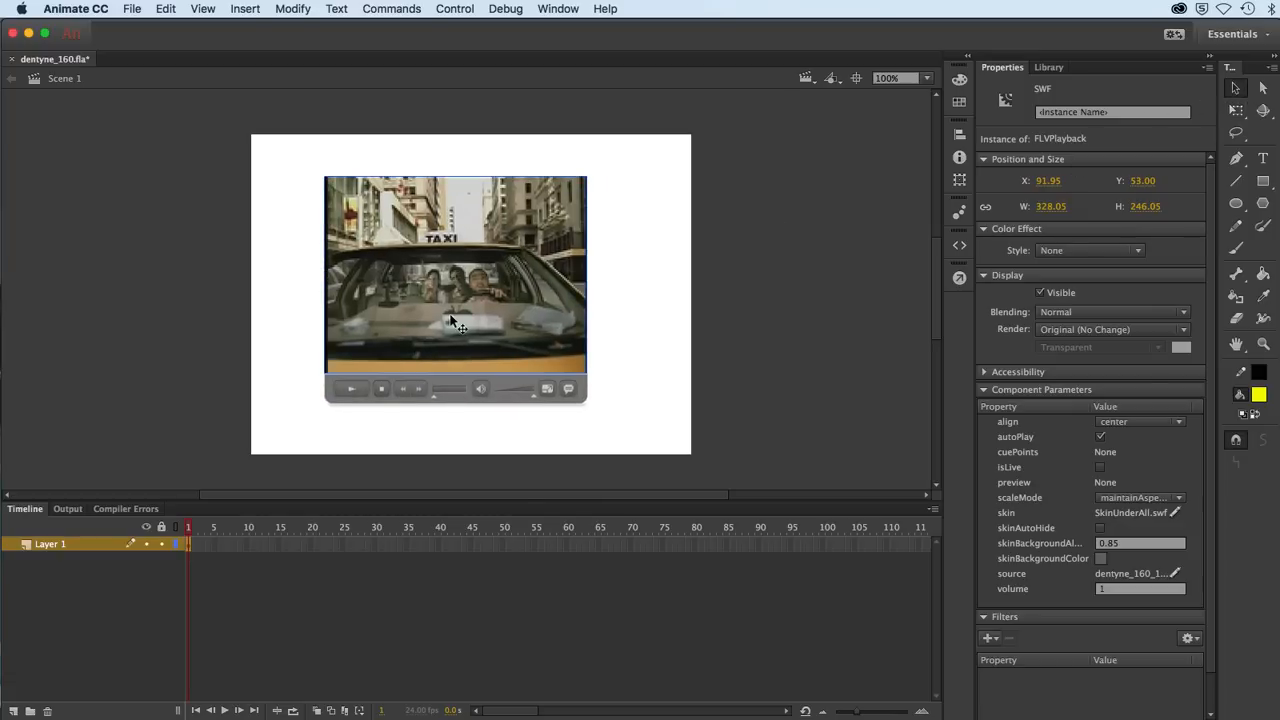
{"action": "left_click_drag", "start_coordinate": [450, 320], "coordinate": [463, 319]}
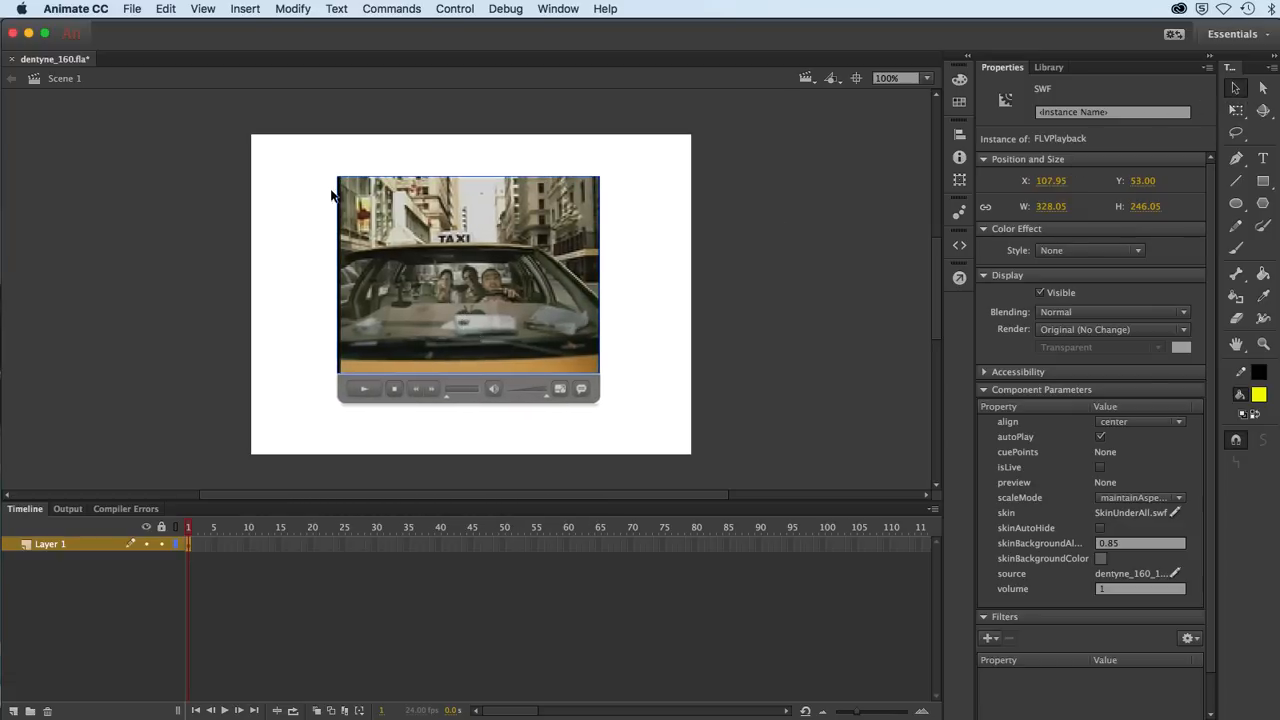
Save the document and test the movie in Animate, moving the preview window over the stage
{"action": "left_click", "coordinate": [135, 10]}
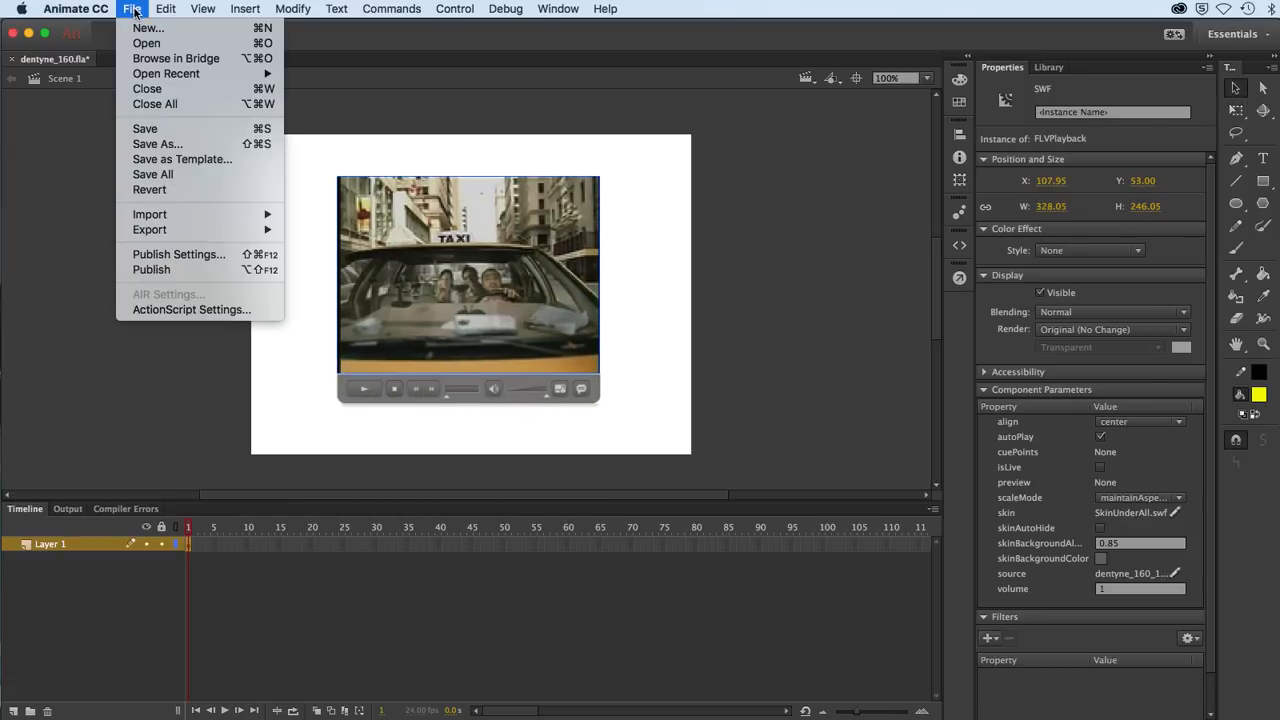
{"action": "left_click", "coordinate": [144, 129]}
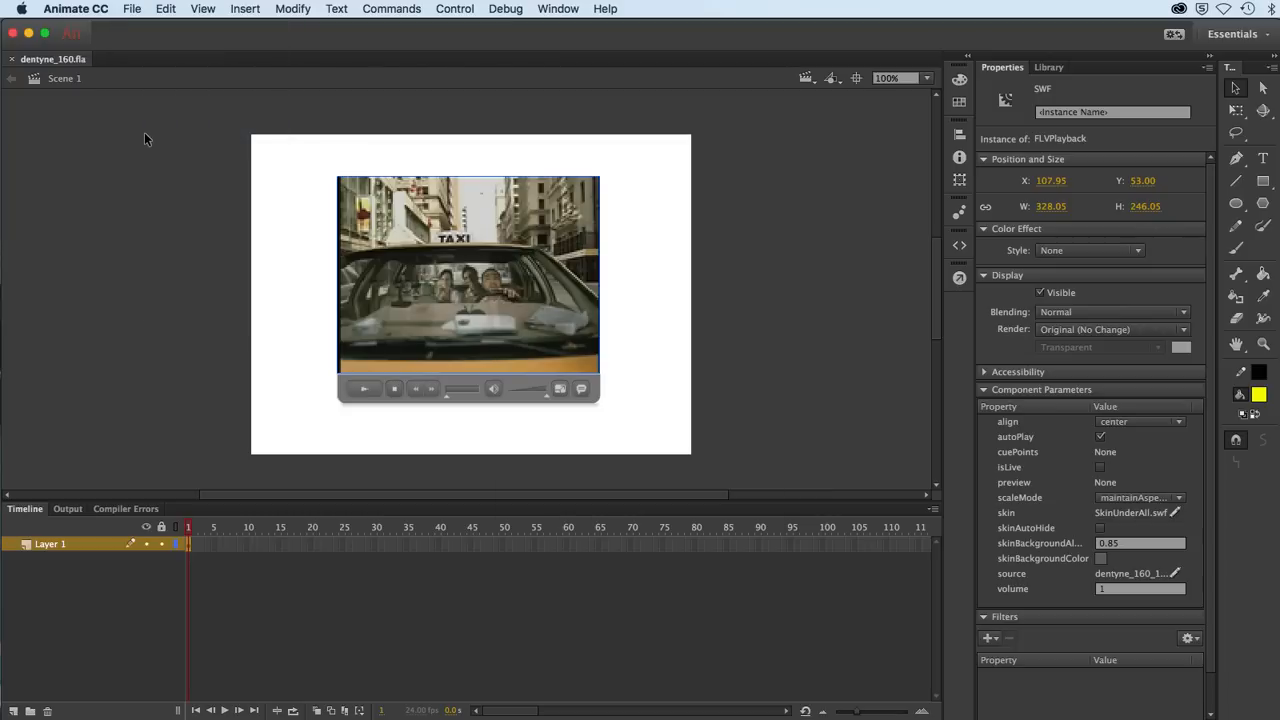
{"action": "left_click", "coordinate": [452, 10]}
{"action": "mouse_move", "coordinate": [455, 141]}
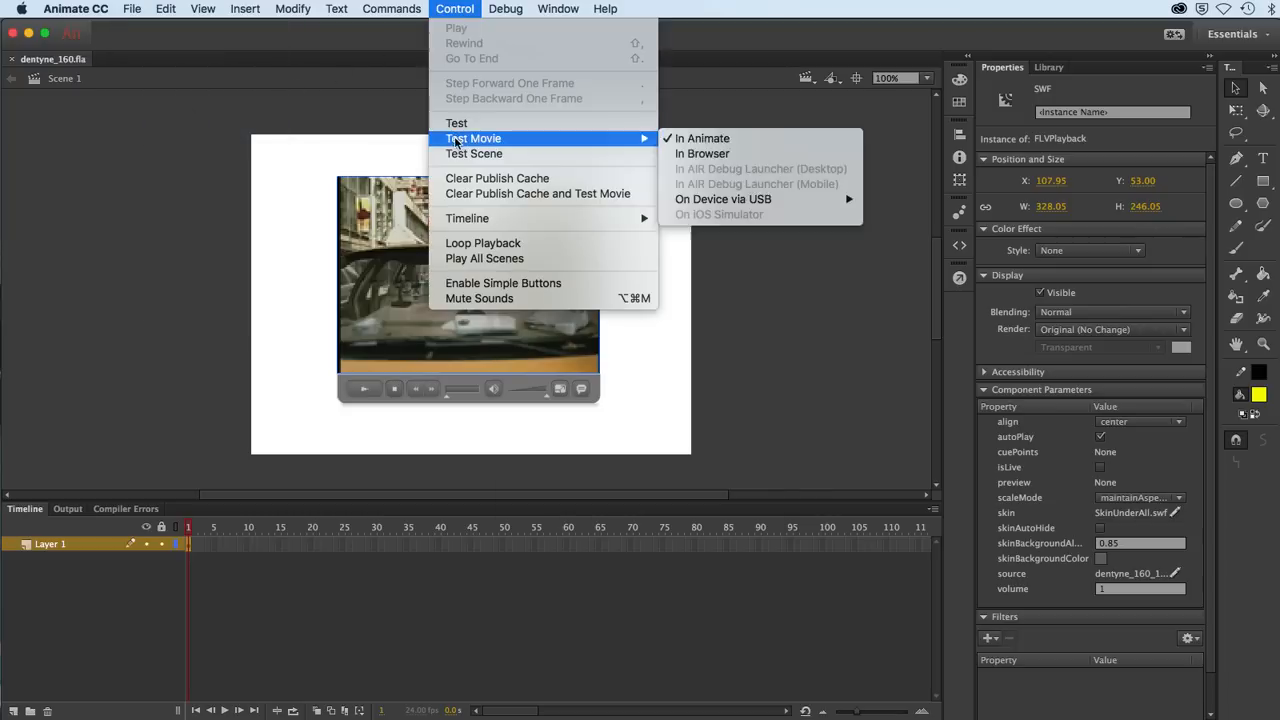
{"action": "left_click", "coordinate": [700, 139]}
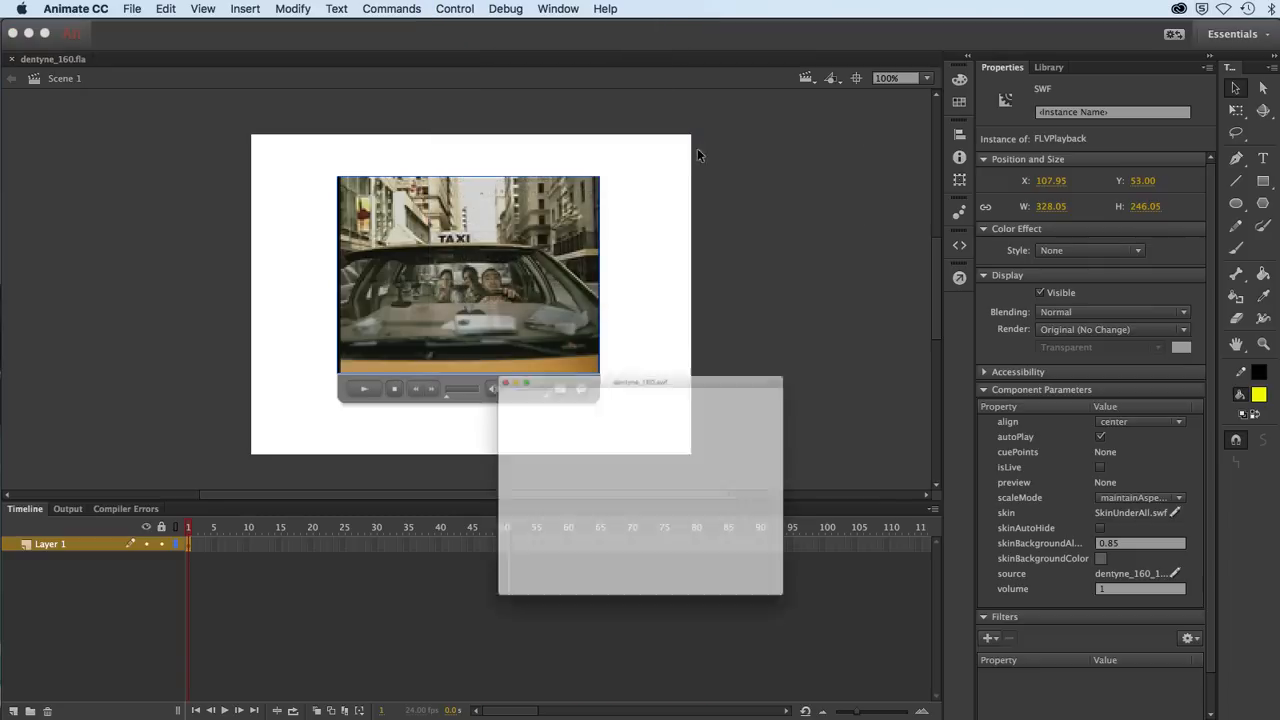
{"action": "left_click_drag", "start_coordinate": [631, 329], "coordinate": [435, 133]}
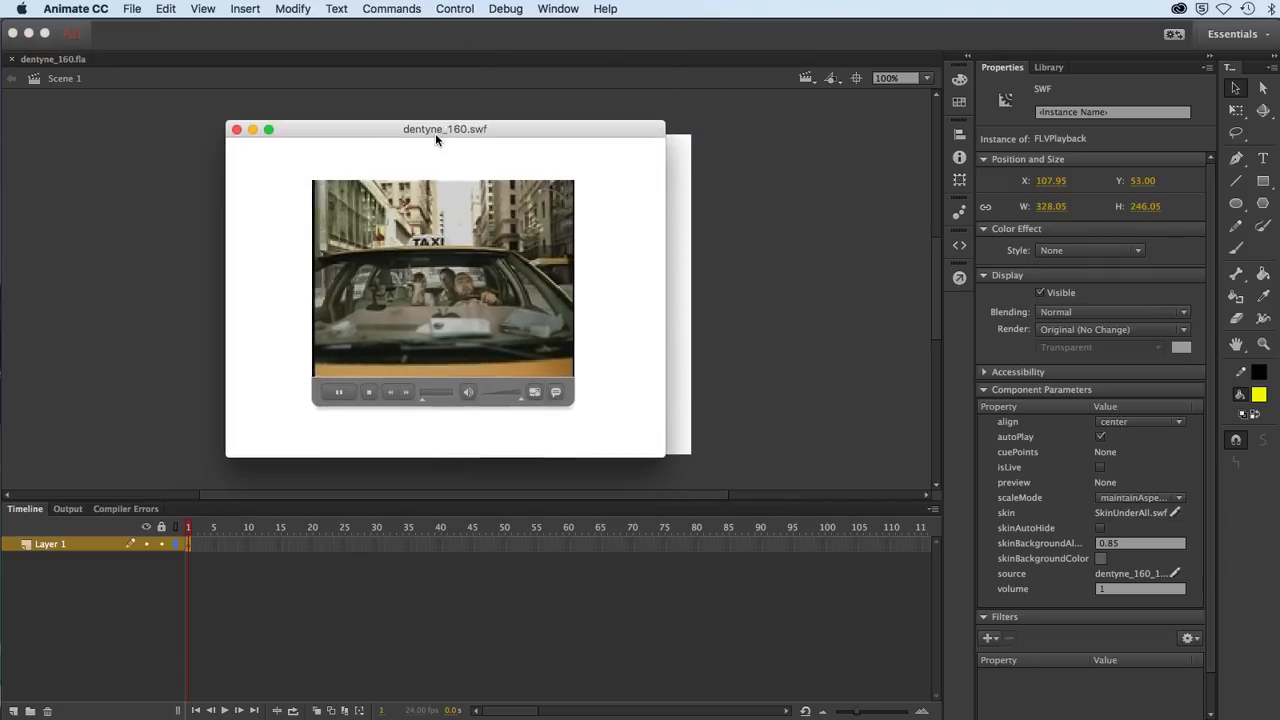
Try the skin's playback controls in the movie preview by pausing and resuming the video, lowering the volume and pausing again
{"action": "left_click", "coordinate": [339, 393]}
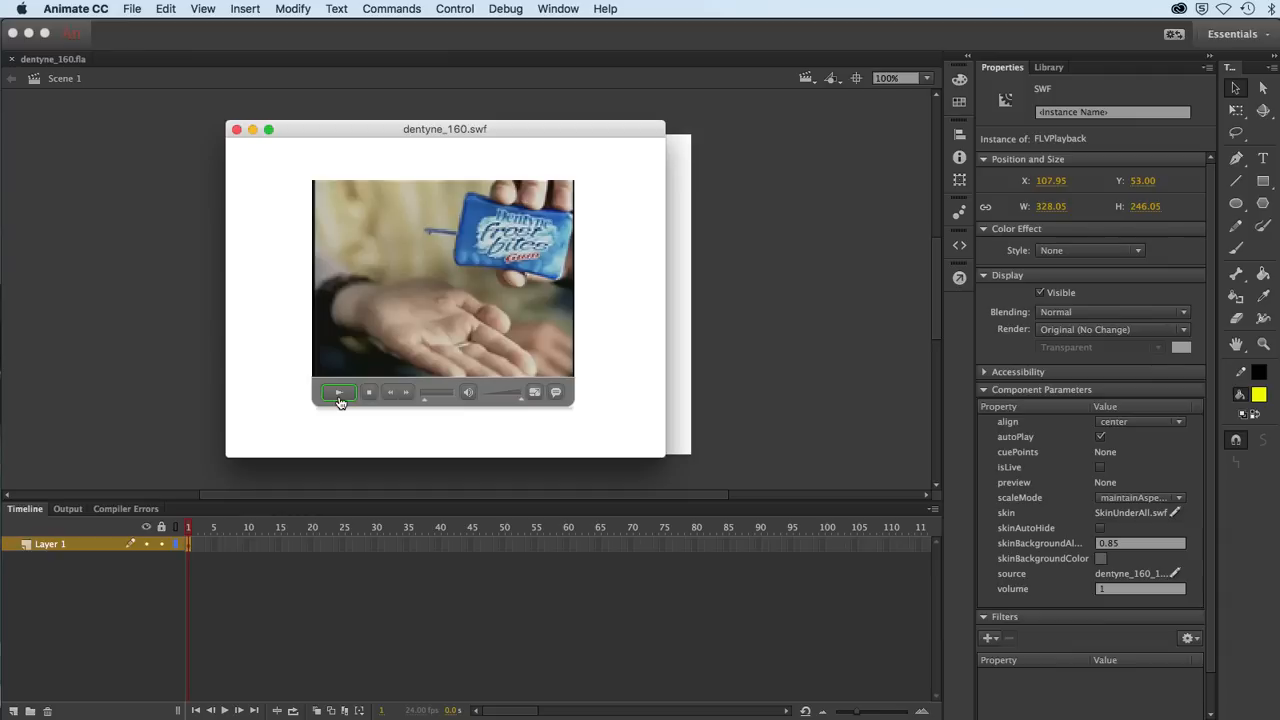
{"action": "left_click", "coordinate": [339, 397]}
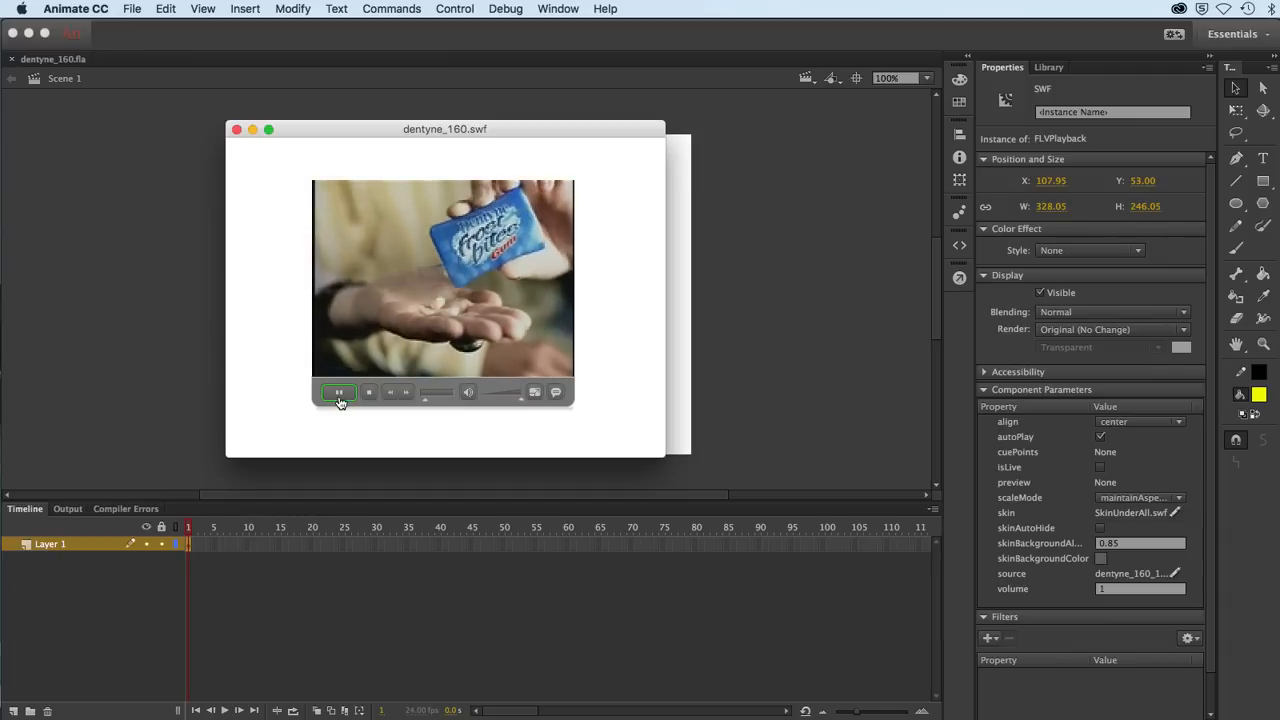
{"action": "left_click", "coordinate": [339, 397]}
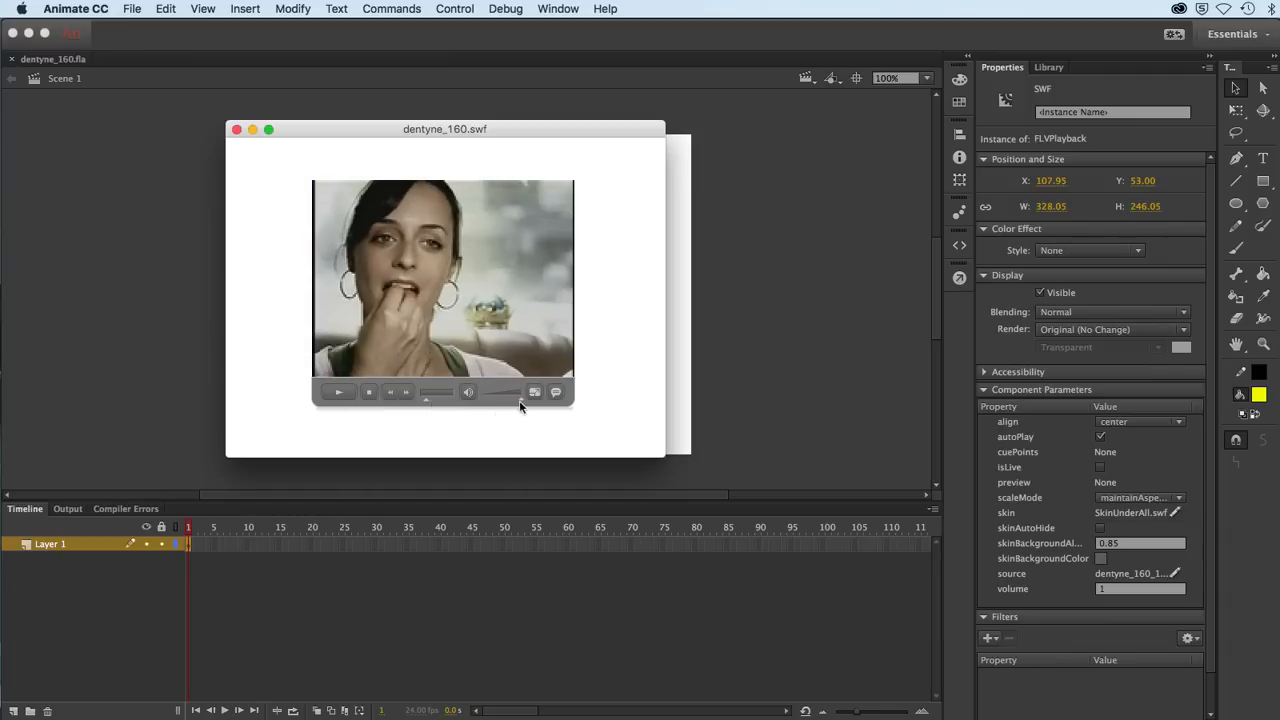
{"action": "left_click_drag", "start_coordinate": [520, 404], "coordinate": [434, 402]}
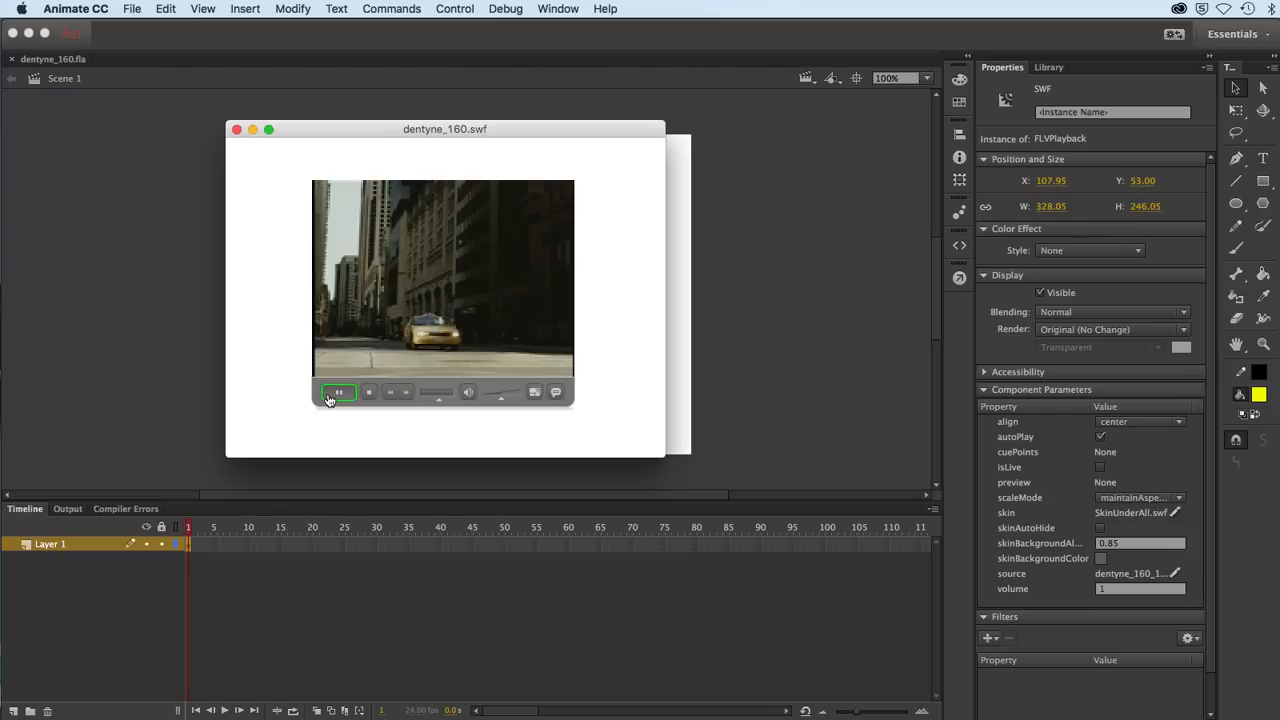
{"action": "left_click", "coordinate": [329, 400]}
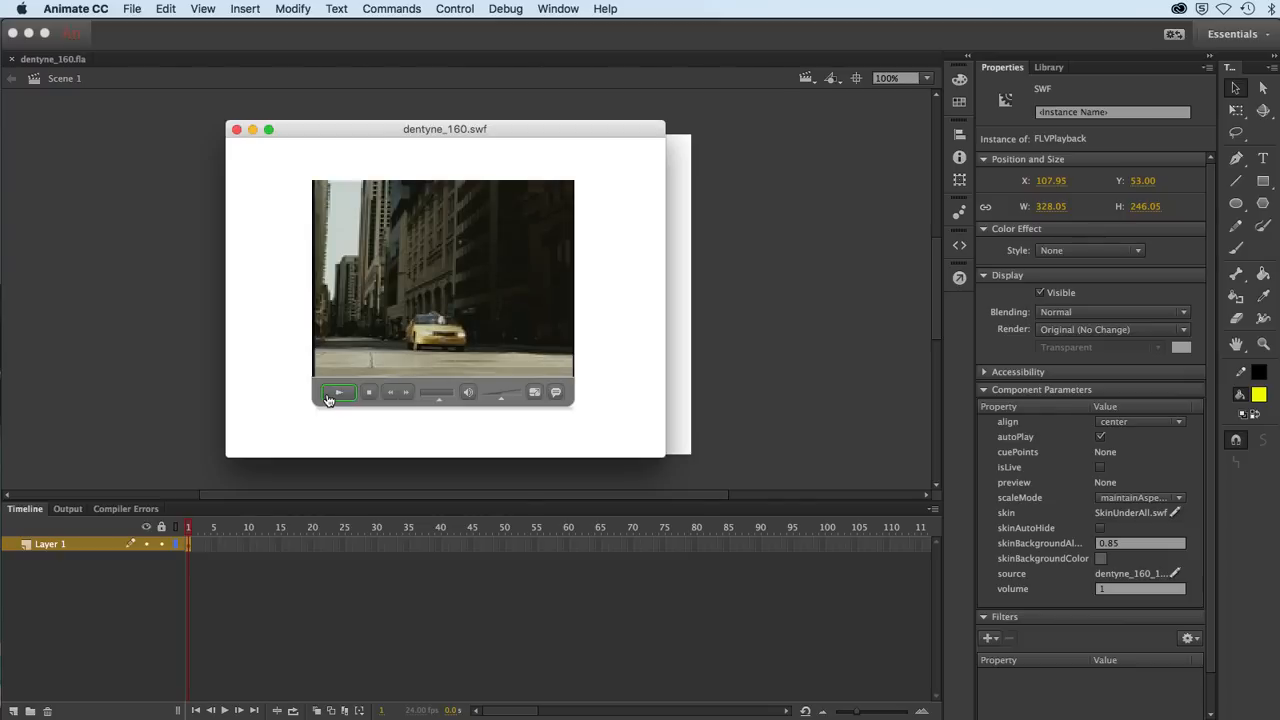